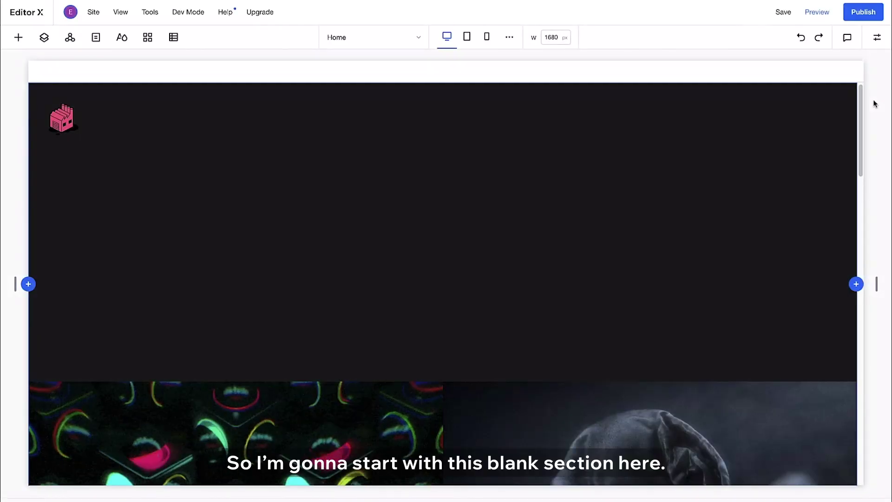
- Give the blank top section a minimum height of 100 vh
{"action": "left_click", "coordinate": [842, 168]}
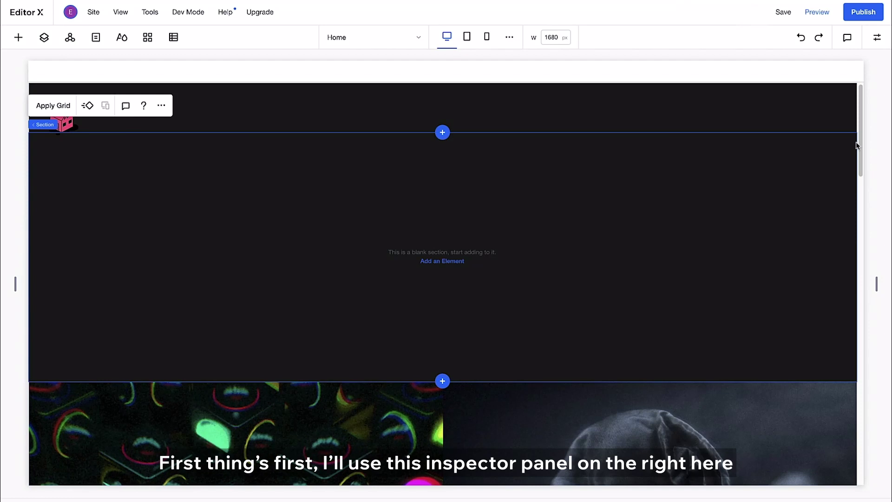
{"action": "left_click", "coordinate": [876, 44]}
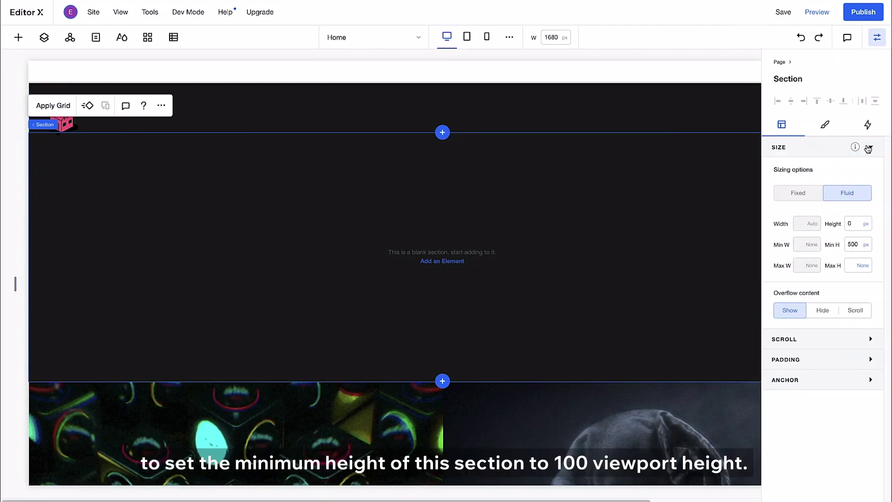
{"action": "left_click", "coordinate": [865, 245]}
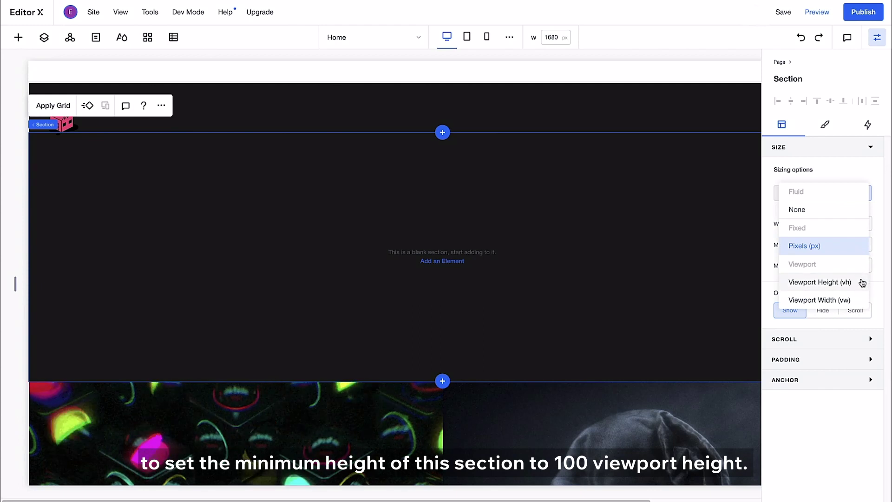
{"action": "left_click", "coordinate": [860, 283]}
{"action": "left_click", "coordinate": [855, 244]}
{"action": "type", "text": "100"}
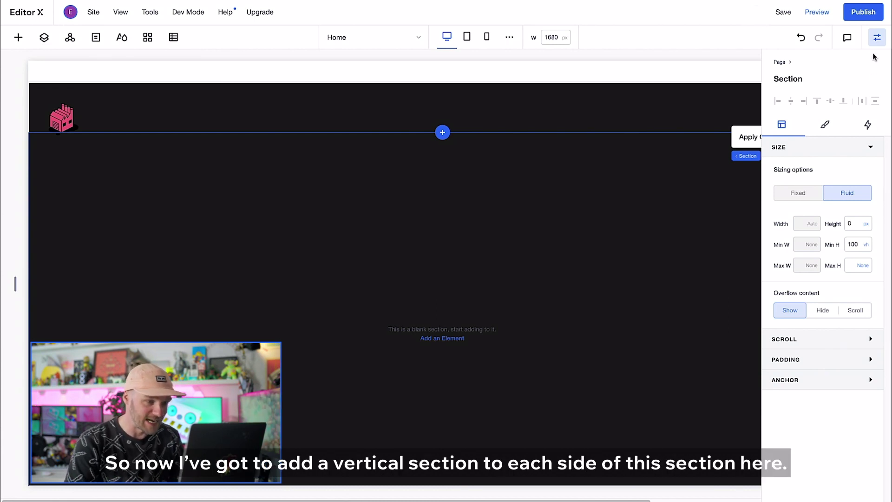
- Add a blank vertical section along the page's left side
{"action": "left_click", "coordinate": [876, 38]}
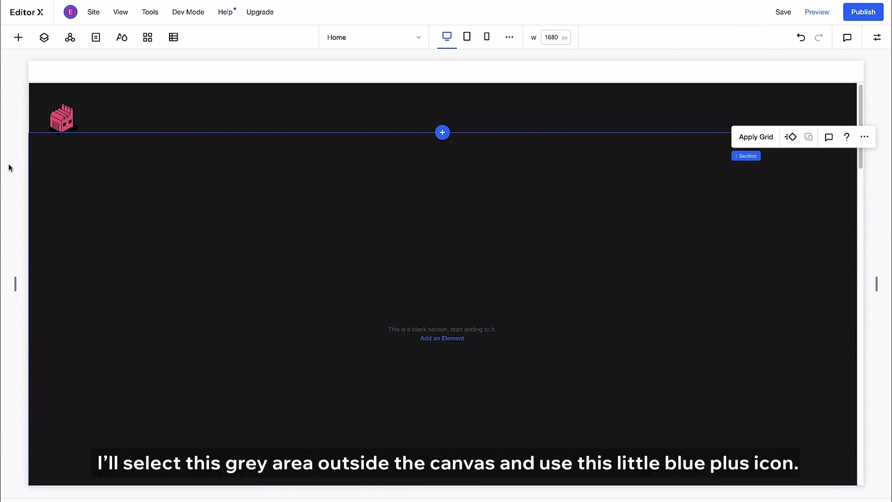
{"action": "left_click", "coordinate": [15, 243]}
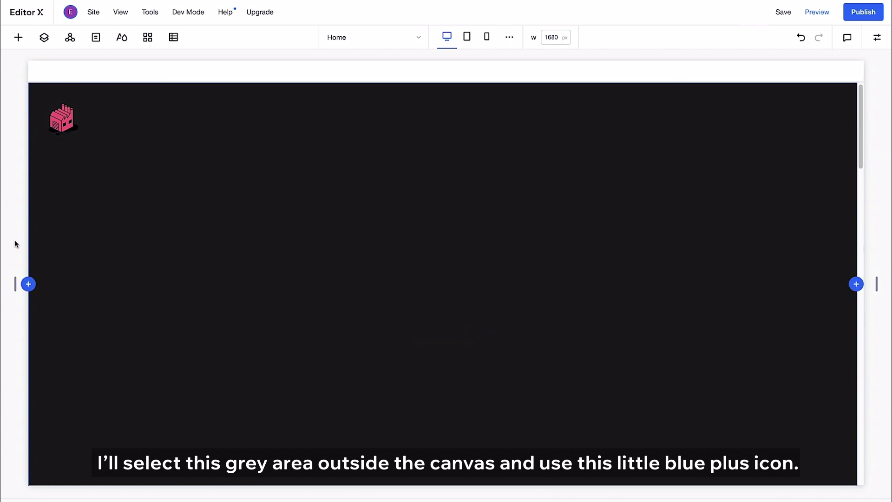
{"action": "left_click", "coordinate": [27, 285]}
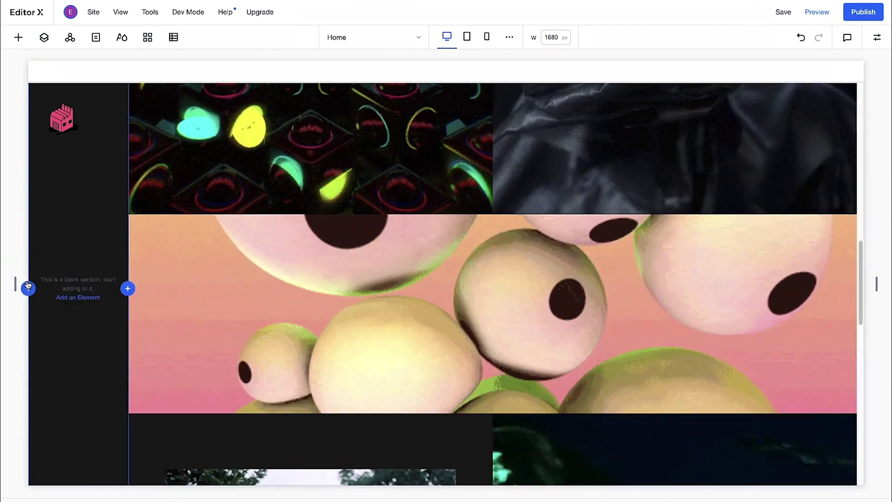
- Set the new vertical section as a master Header
{"action": "left_click", "coordinate": [80, 267]}
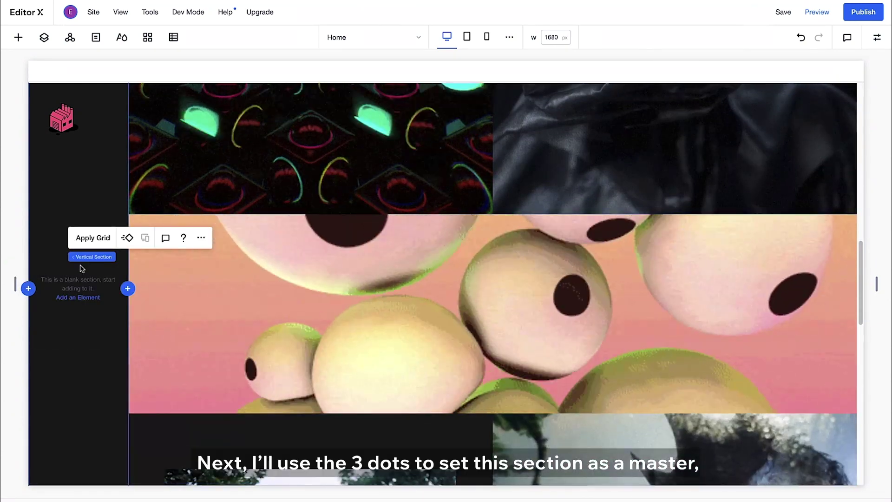
{"action": "left_click", "coordinate": [201, 238]}
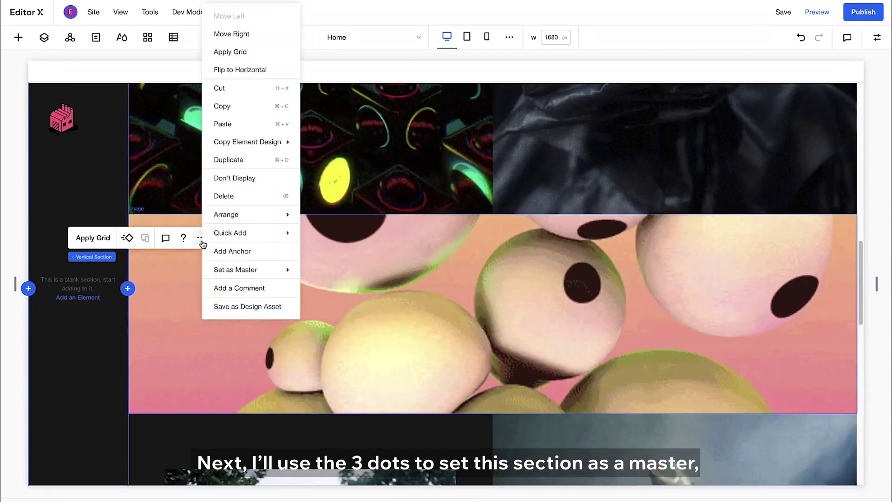
{"action": "mouse_move", "coordinate": [210, 269]}
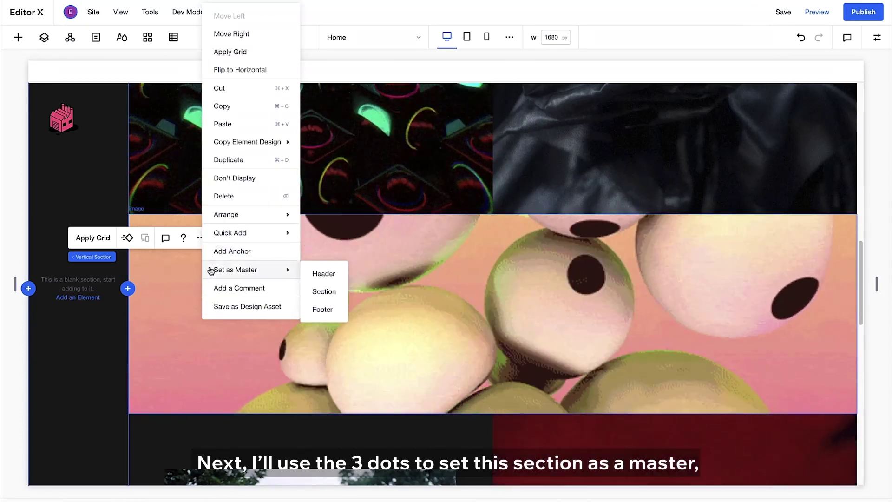
{"action": "left_click", "coordinate": [316, 273]}
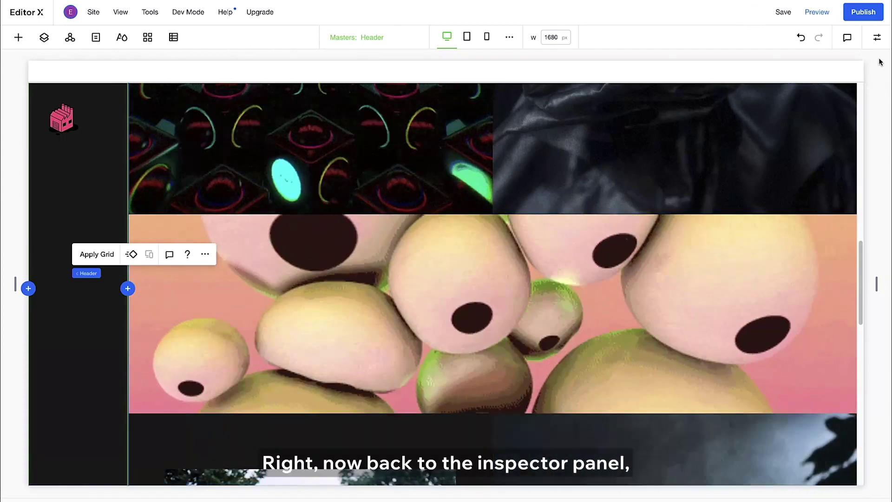
- Make the left header Fixed on scroll, overlapping the next section, 50 vw wide
{"action": "left_click", "coordinate": [877, 37]}
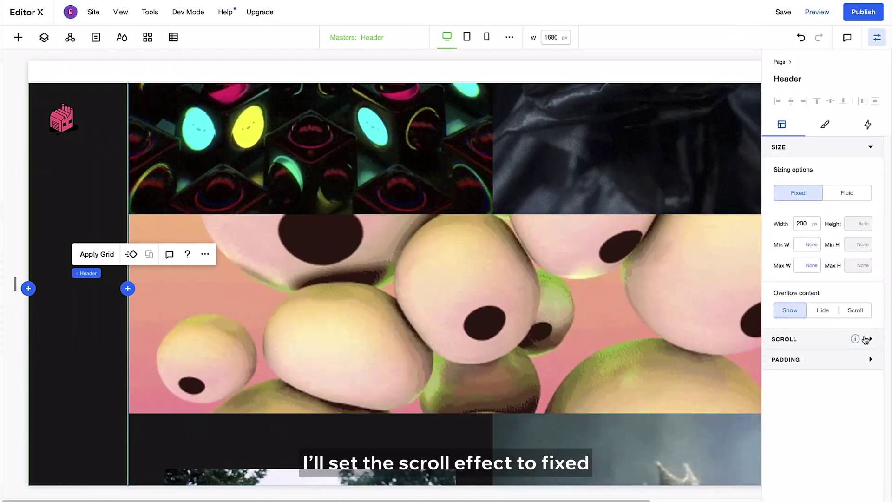
{"action": "left_click", "coordinate": [865, 339]}
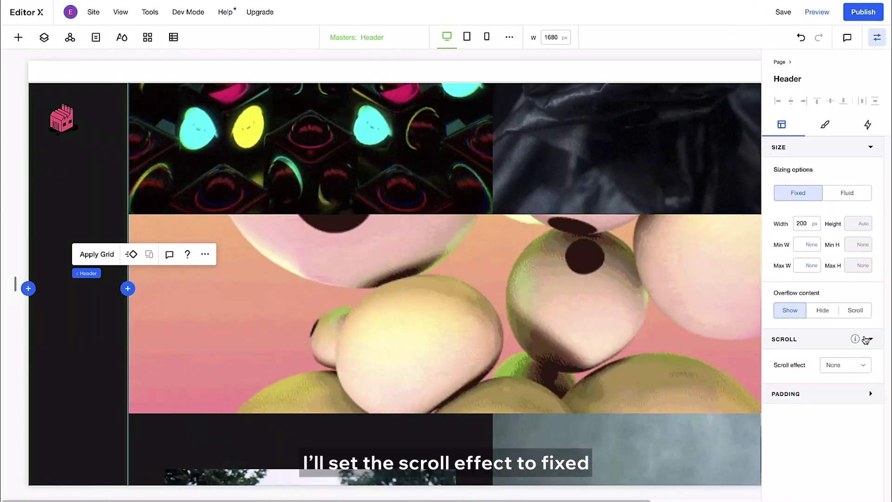
{"action": "left_click", "coordinate": [859, 364]}
{"action": "left_click", "coordinate": [850, 404]}
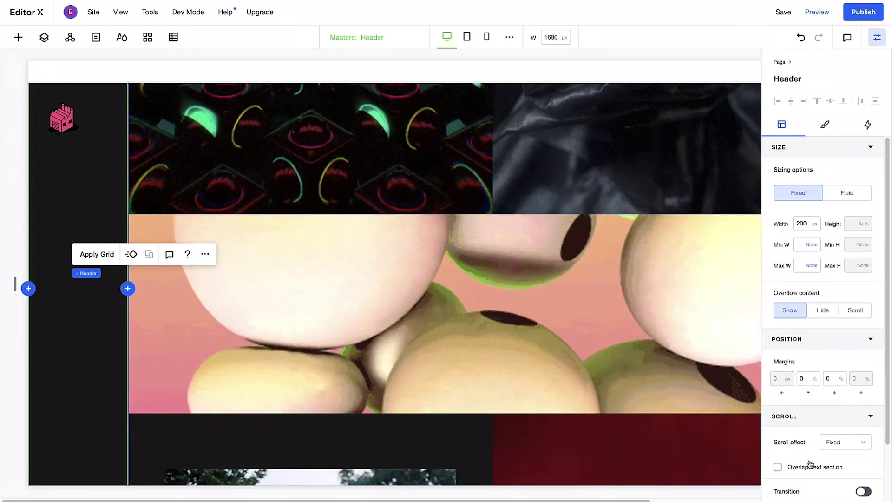
{"action": "left_click", "coordinate": [778, 468]}
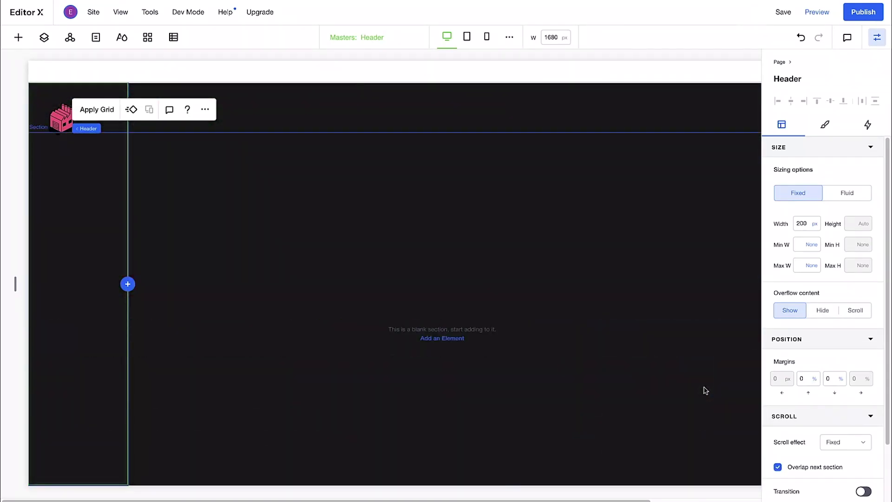
{"action": "left_click", "coordinate": [806, 231]}
{"action": "left_click", "coordinate": [810, 279]}
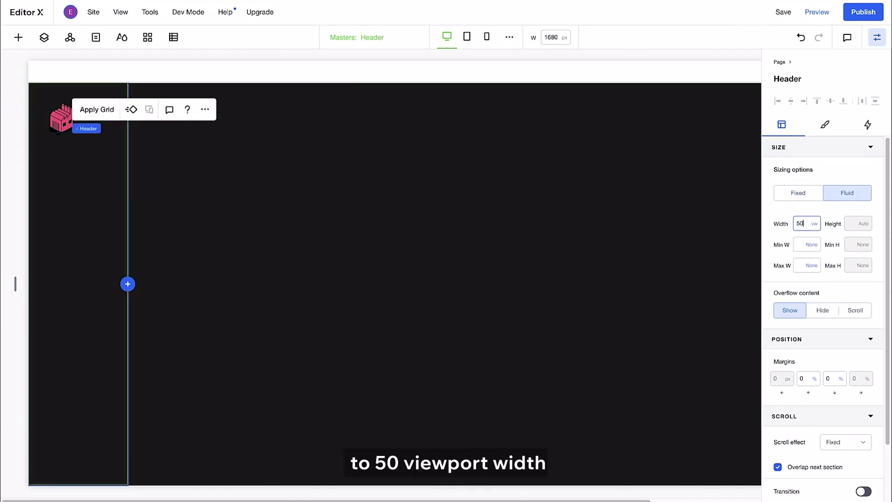
{"action": "key", "text": "Return"}
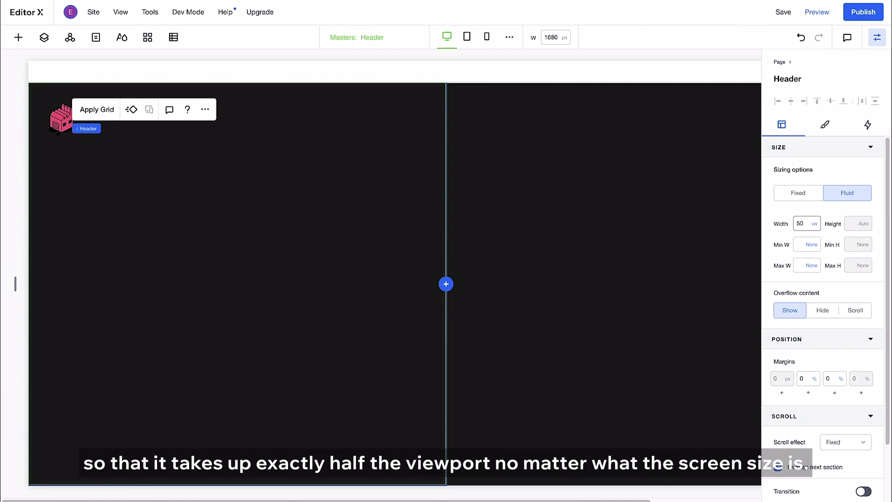
{"action": "left_click", "coordinate": [875, 40]}
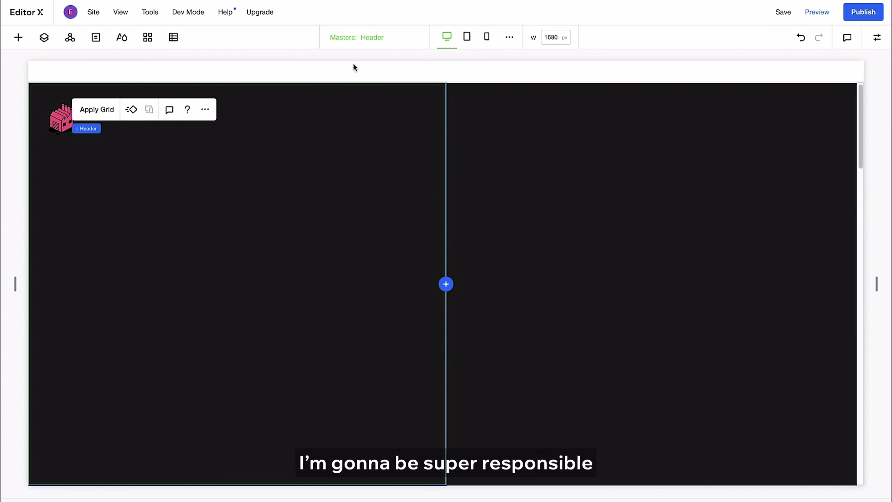
- Rename the left header layer to 'L. Header' in Layers
{"action": "left_click", "coordinate": [44, 38]}
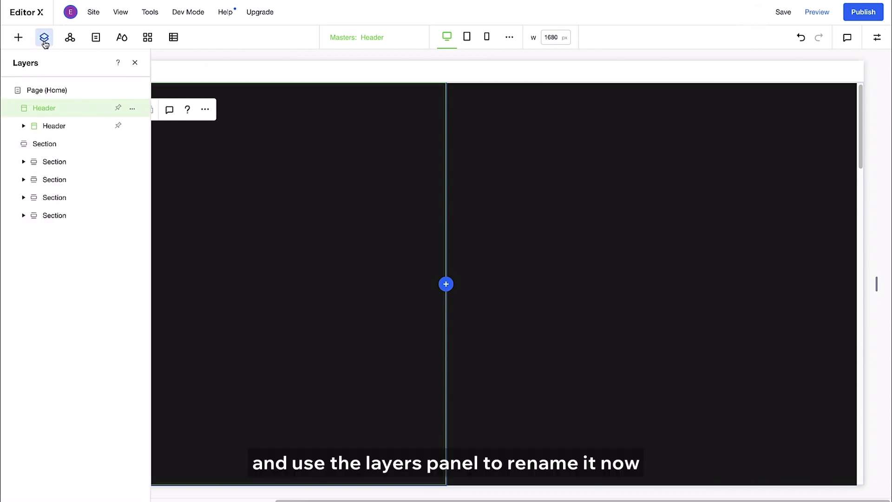
{"action": "double_click", "coordinate": [33, 112]}
{"action": "type", "text": "L."}
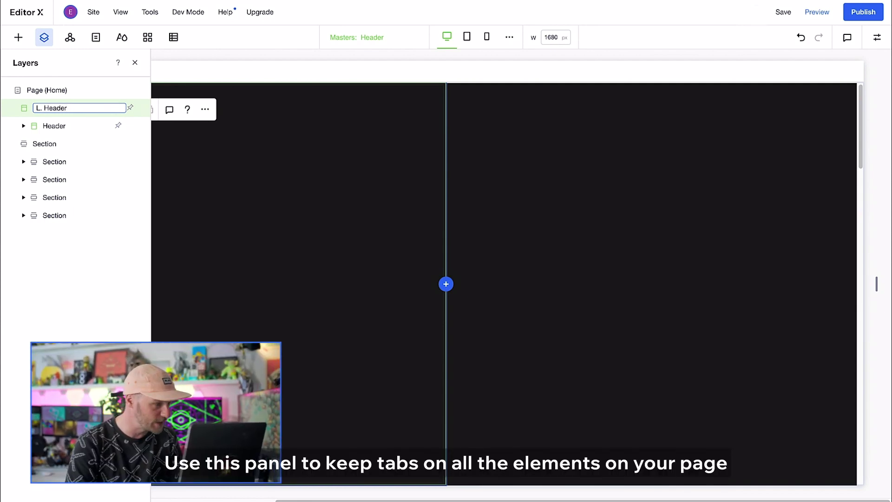
{"action": "key", "text": "Return"}
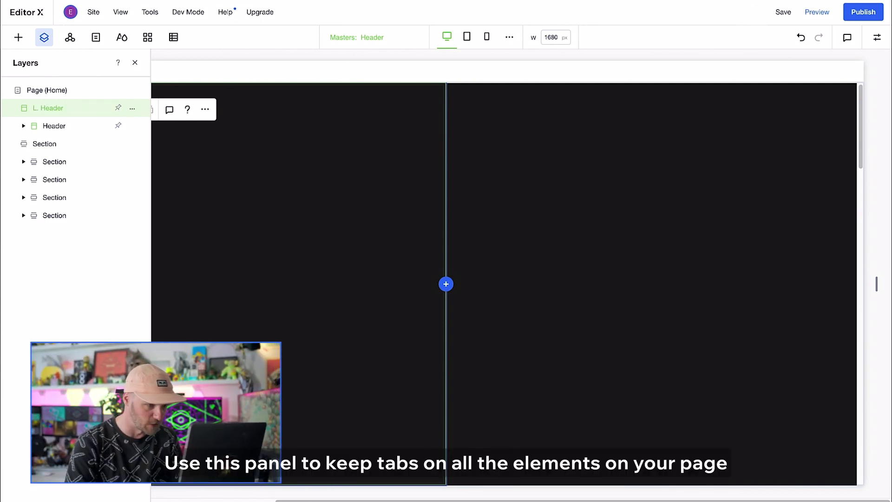
{"action": "left_click", "coordinate": [44, 38]}
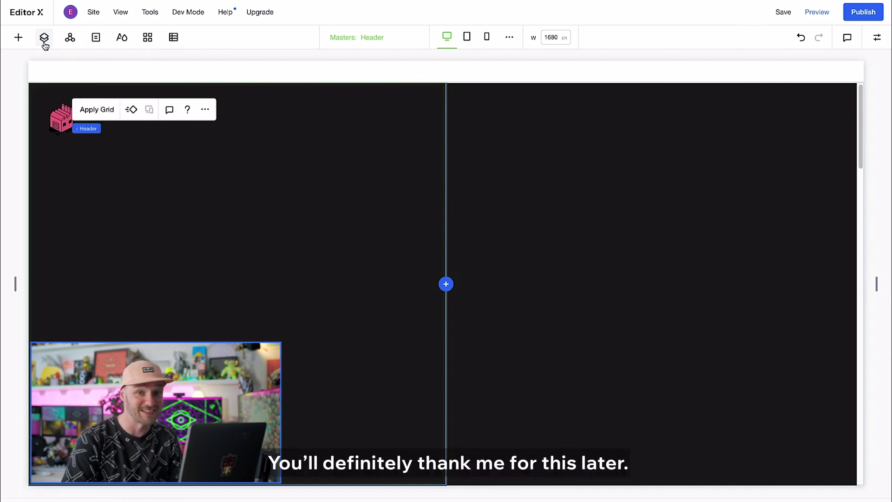
- Place intro_photo-L.jpg from site media into the left header and stretch it to fill
{"action": "left_click", "coordinate": [18, 42]}
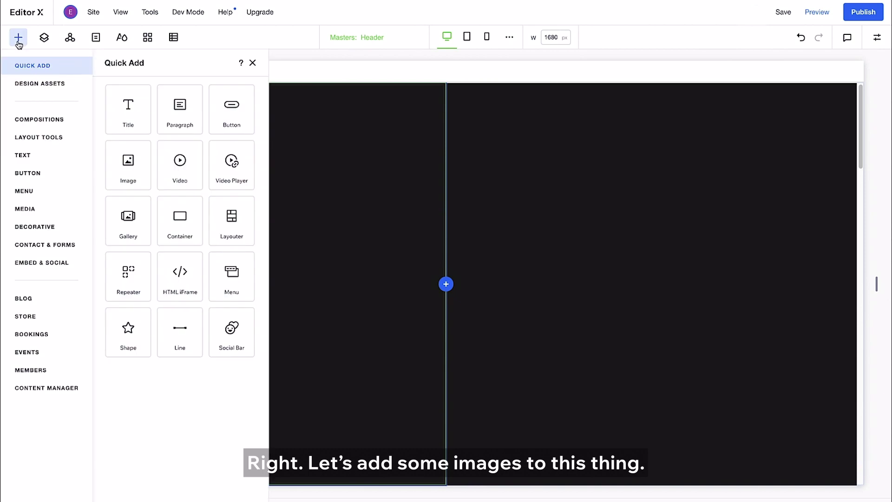
{"action": "left_click", "coordinate": [8, 210]}
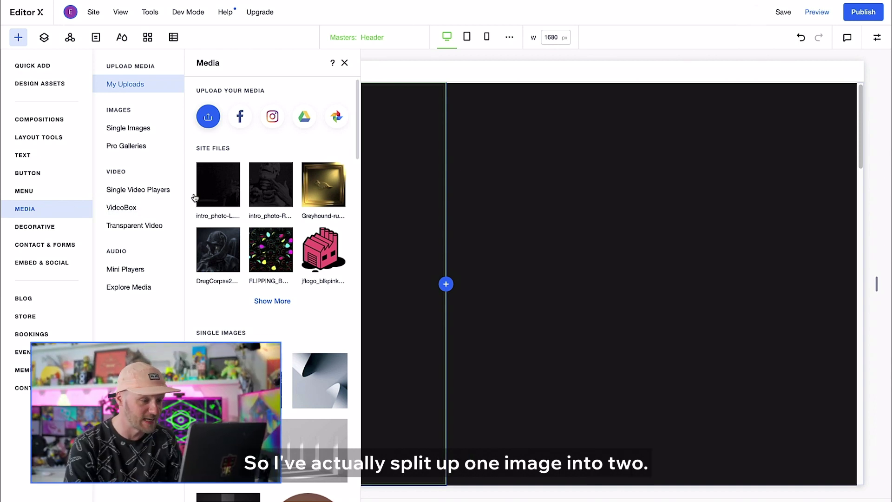
{"action": "mouse_move", "coordinate": [206, 195]}
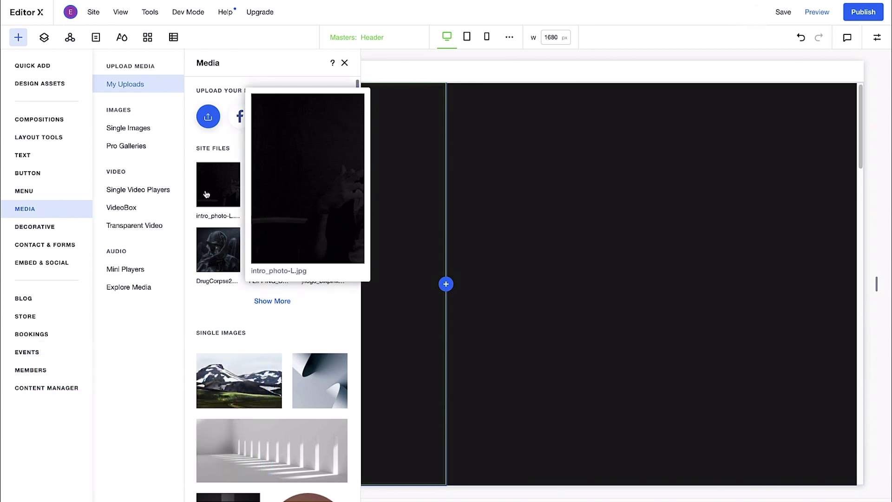
{"action": "left_click_drag", "start_coordinate": [206, 195], "coordinate": [234, 265]}
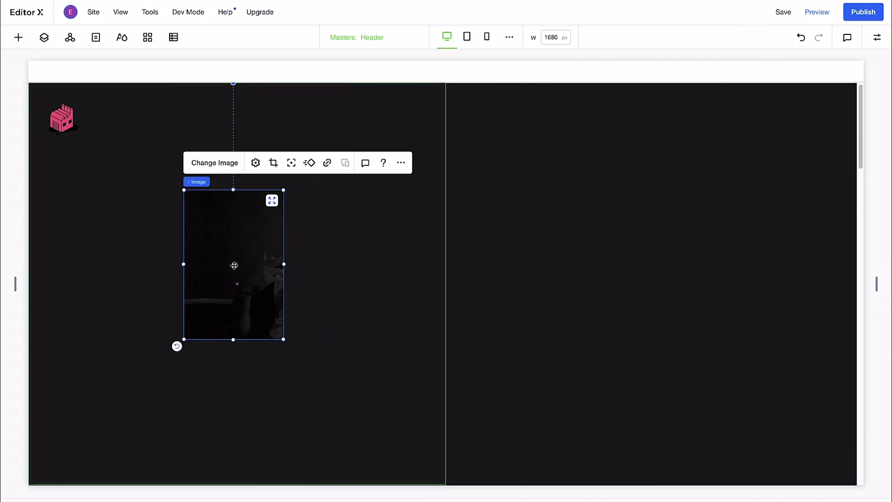
{"action": "left_click", "coordinate": [272, 200]}
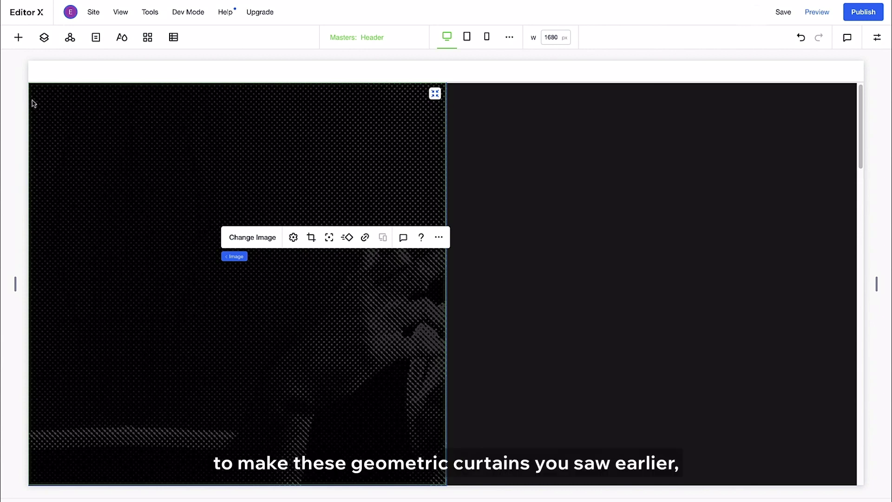
- Add a right-angled triangle from More Basic Shapes and move it onto the left header
{"action": "left_click", "coordinate": [18, 37]}
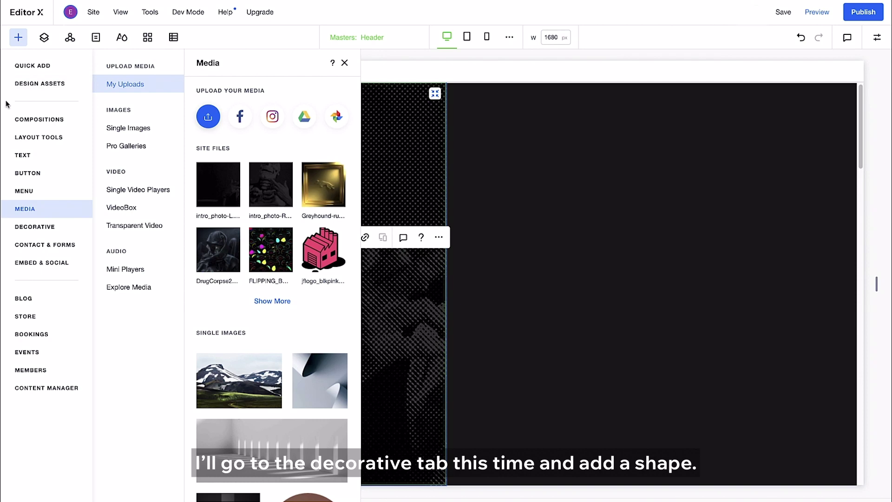
{"action": "left_click", "coordinate": [15, 227]}
{"action": "left_click", "coordinate": [253, 359]}
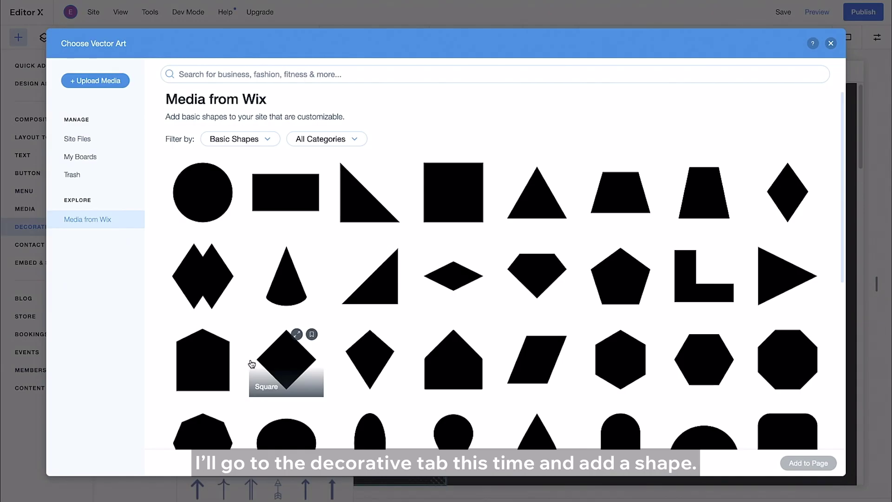
{"action": "left_click", "coordinate": [364, 214]}
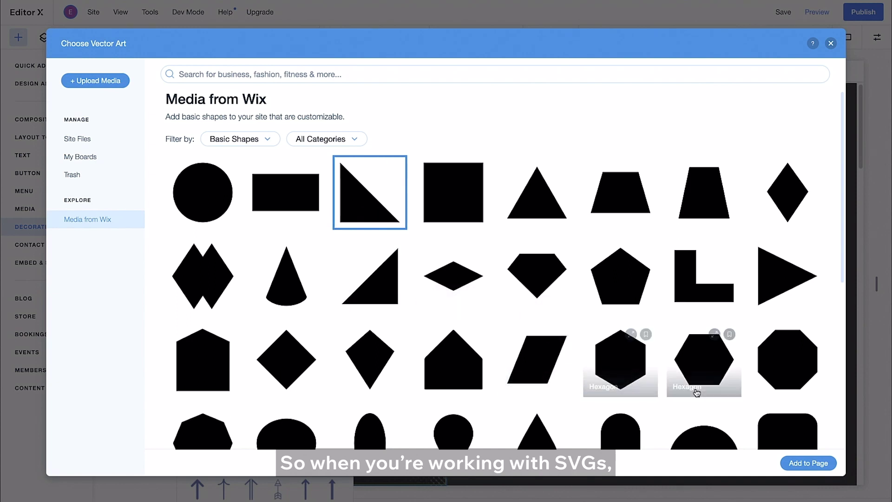
{"action": "left_click", "coordinate": [790, 463]}
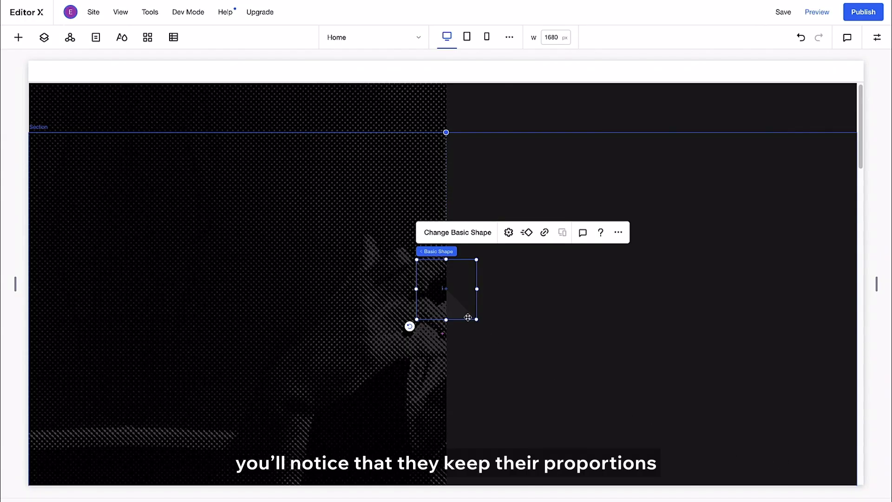
{"action": "left_click_drag", "start_coordinate": [463, 310], "coordinate": [253, 304]}
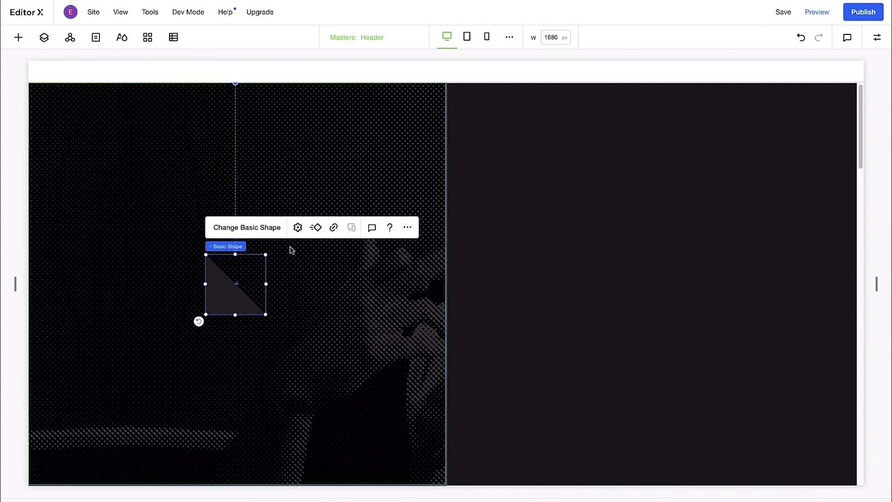
{"action": "left_click", "coordinate": [298, 230]}
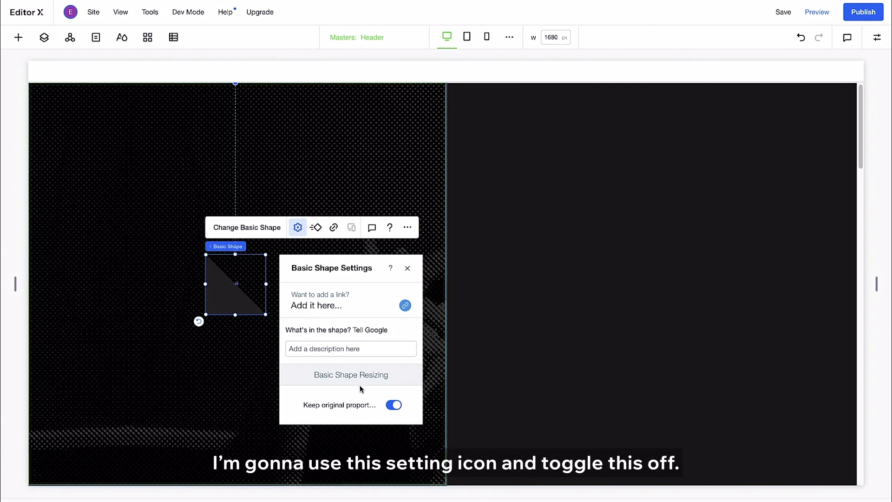
{"action": "left_click", "coordinate": [407, 268]}
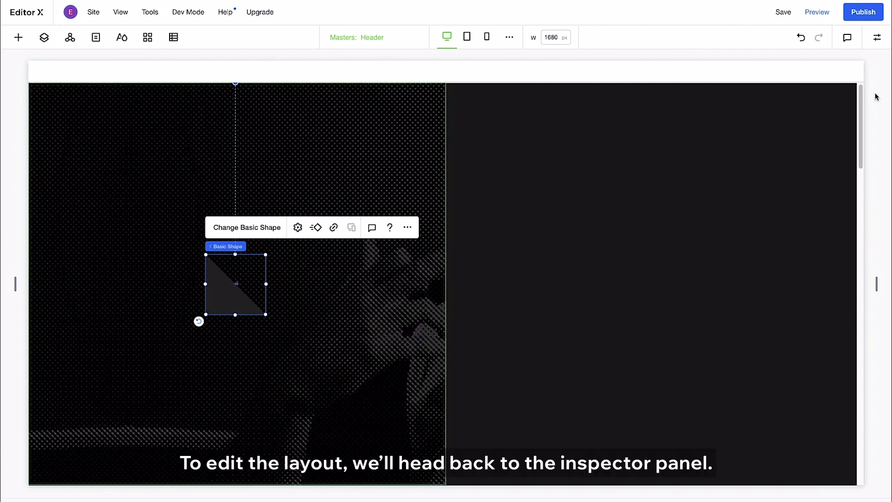
- Centre the triangle, size it to 100% width and height, and flip it into the top corner
{"action": "left_click", "coordinate": [877, 39]}
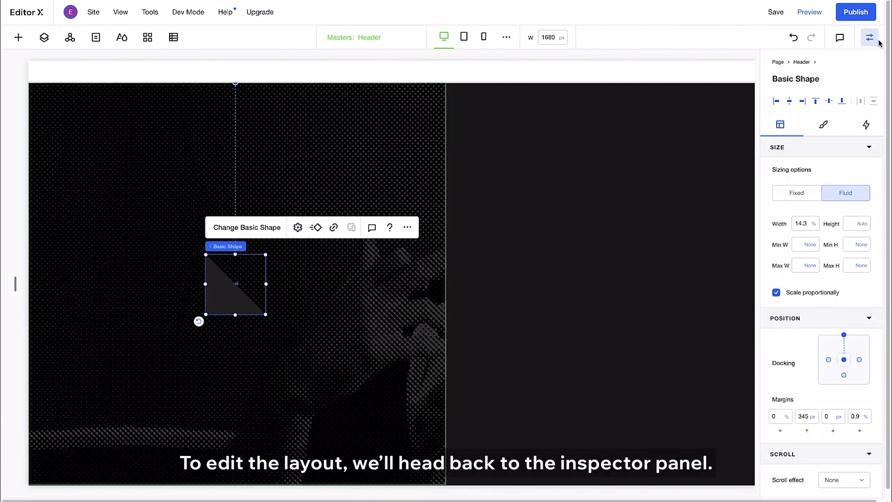
{"action": "left_click", "coordinate": [783, 102]}
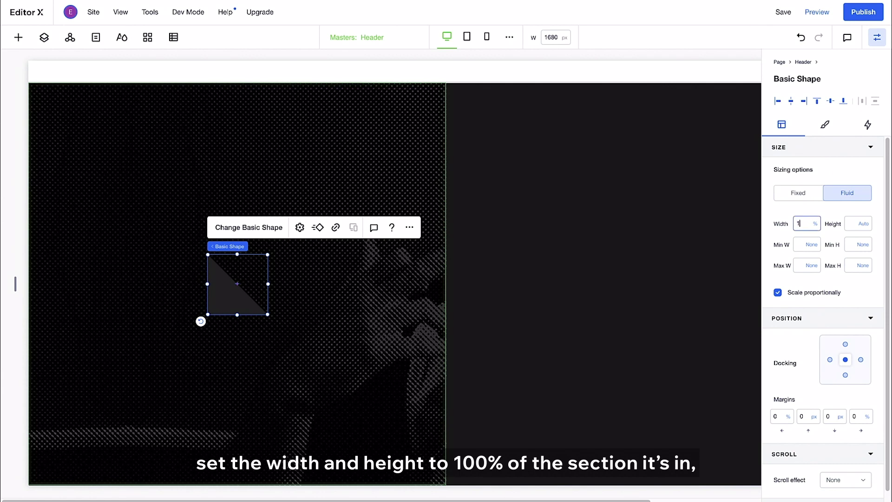
{"action": "key", "text": "Return"}
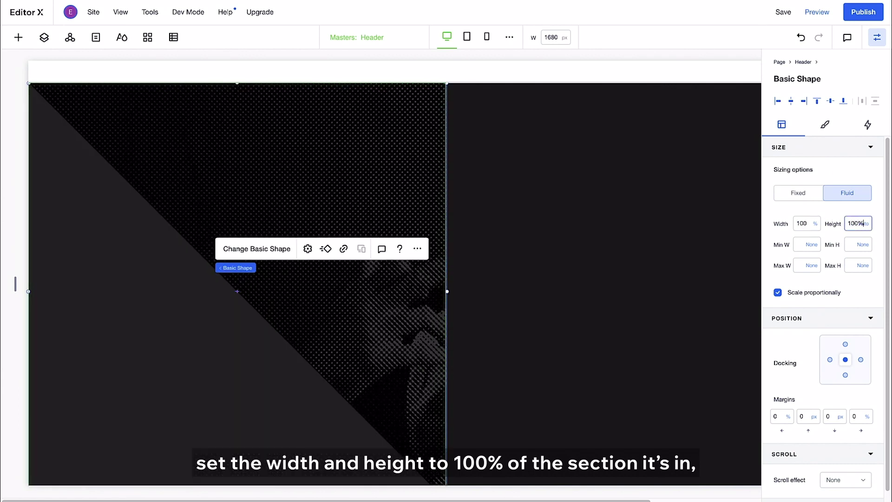
{"action": "type", "text": "100%"}
{"action": "key", "text": "Return"}
{"action": "scroll", "coordinate": [826, 320], "scroll_direction": "down", "scroll_amount": 1}
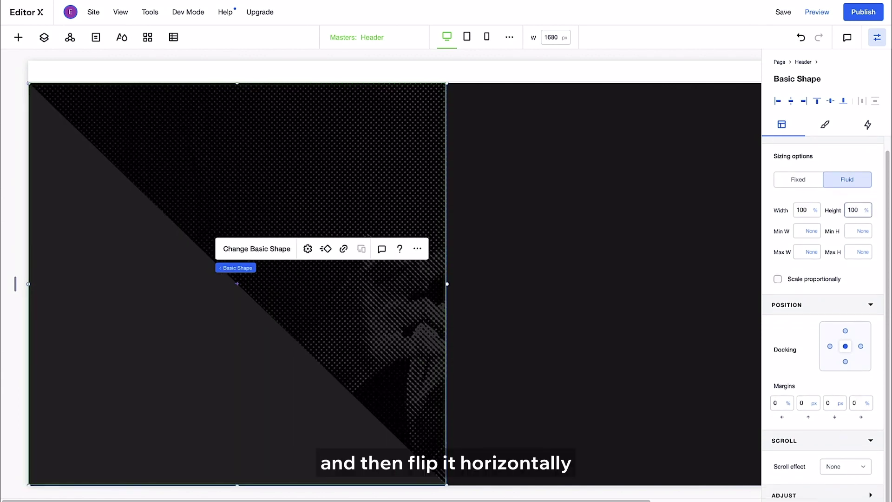
{"action": "left_click", "coordinate": [871, 495]}
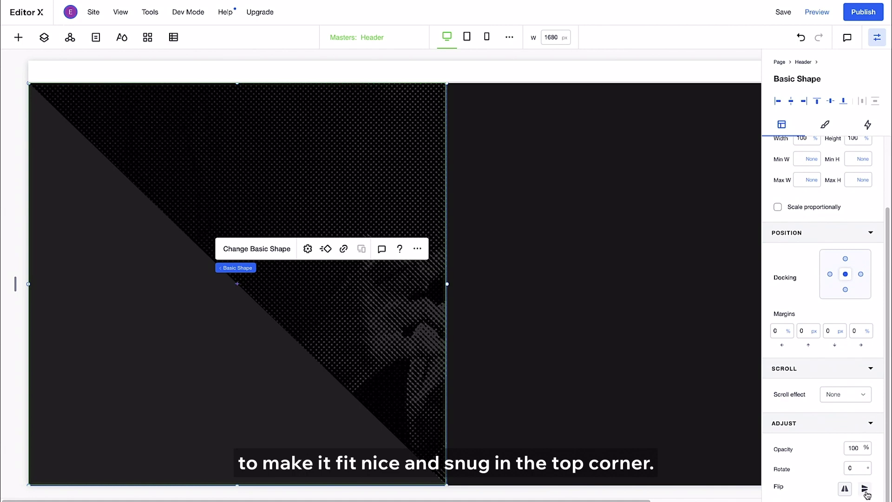
{"action": "left_click", "coordinate": [866, 494]}
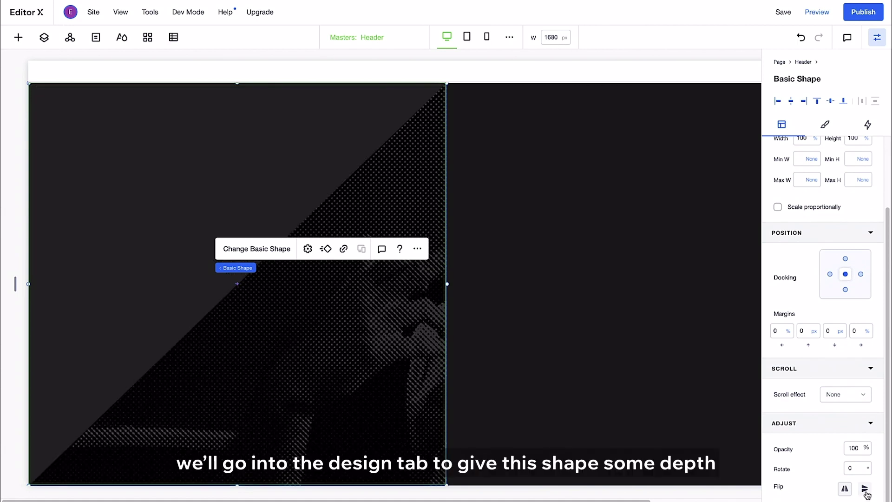
- Set the triangle's fill opacity to 60%
{"action": "left_click", "coordinate": [830, 128]}
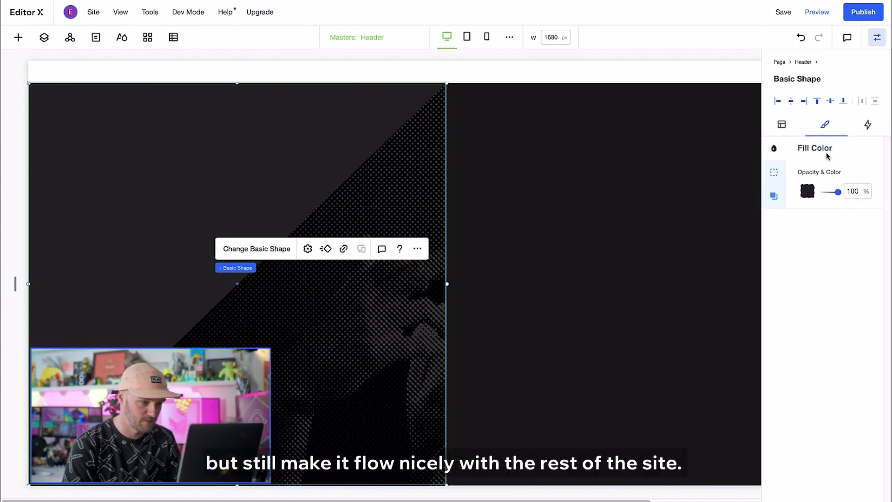
{"action": "left_click", "coordinate": [811, 191]}
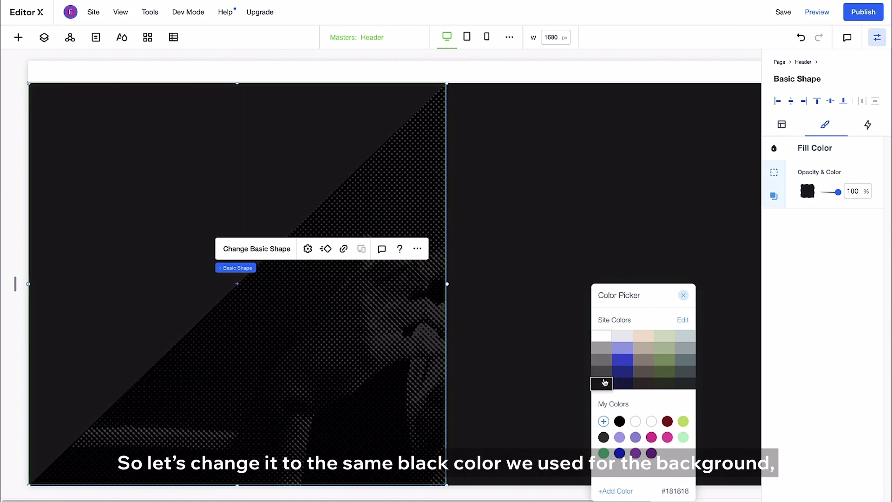
{"action": "left_click", "coordinate": [683, 296]}
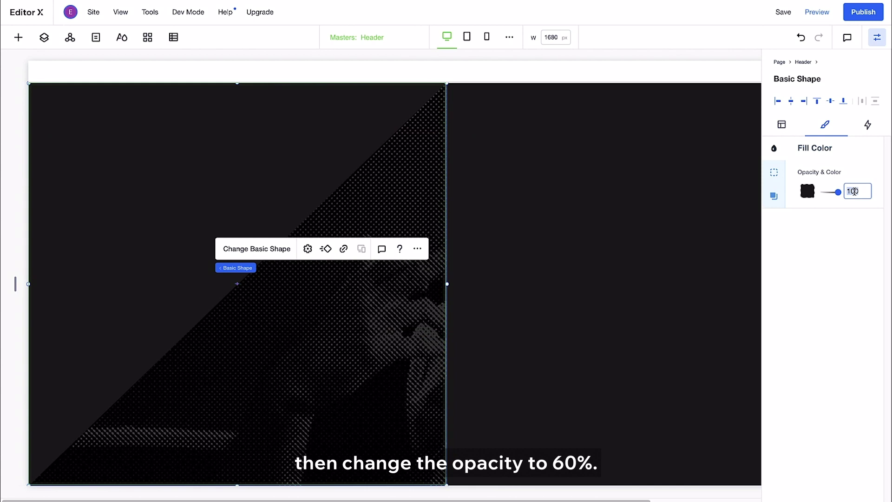
{"action": "type", "text": "60"}
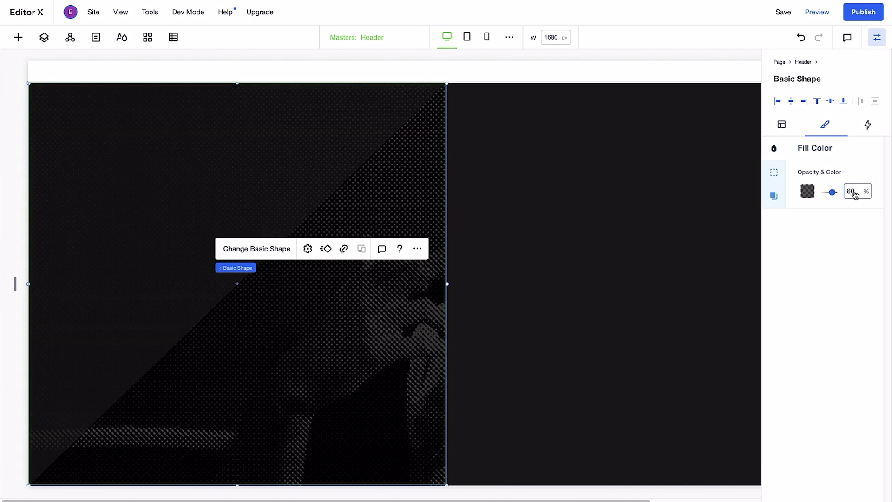
{"action": "left_click", "coordinate": [872, 42]}
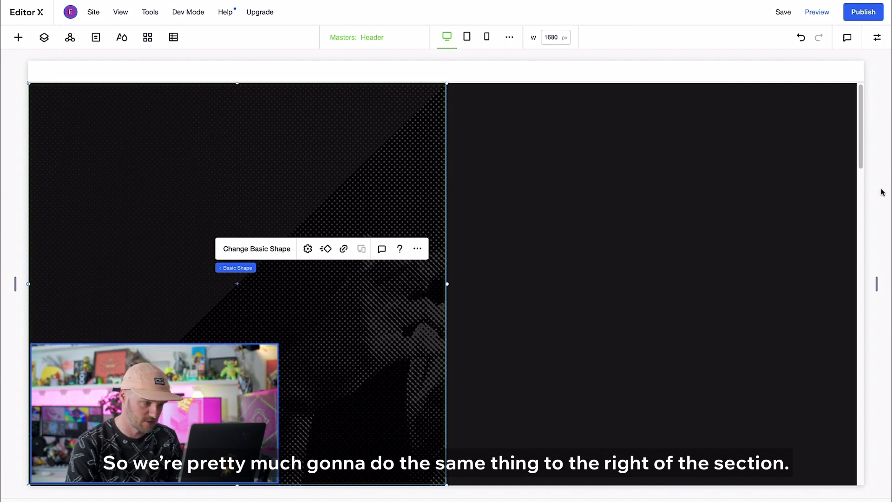
- Add a blank section on the right side and set it as a master header
{"action": "left_click", "coordinate": [880, 241]}
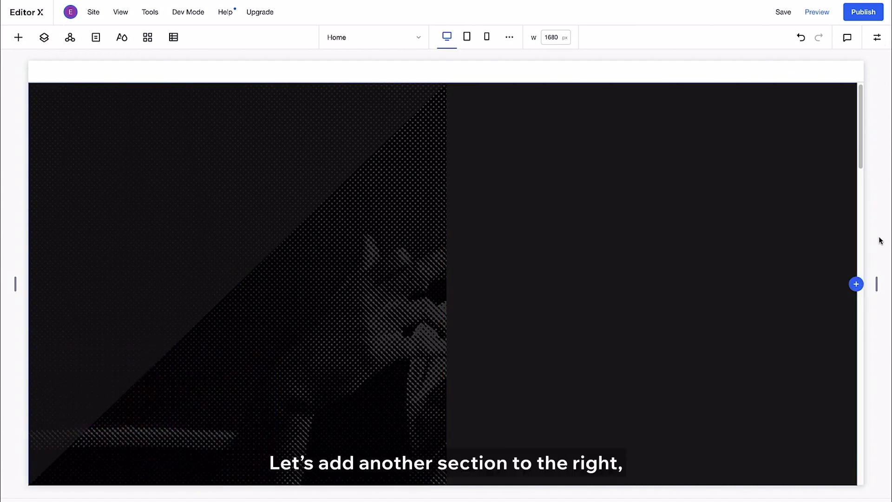
{"action": "left_click", "coordinate": [856, 285]}
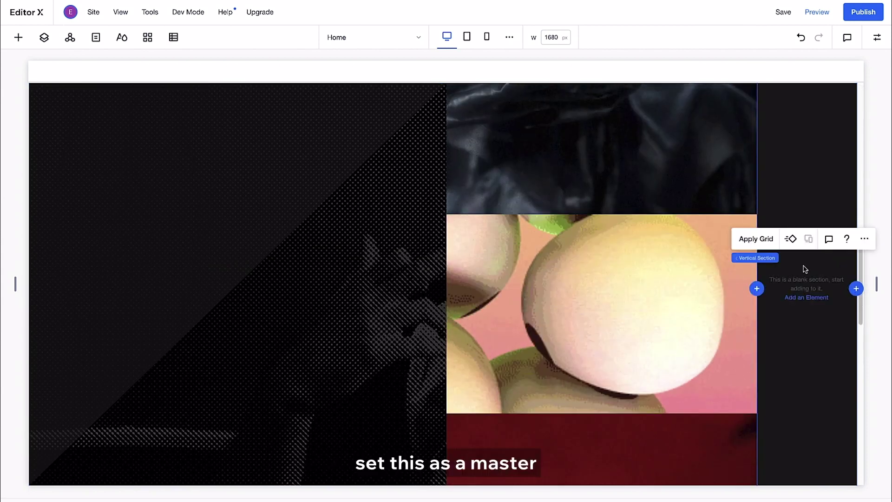
{"action": "left_click", "coordinate": [864, 239]}
{"action": "mouse_move", "coordinate": [846, 272]}
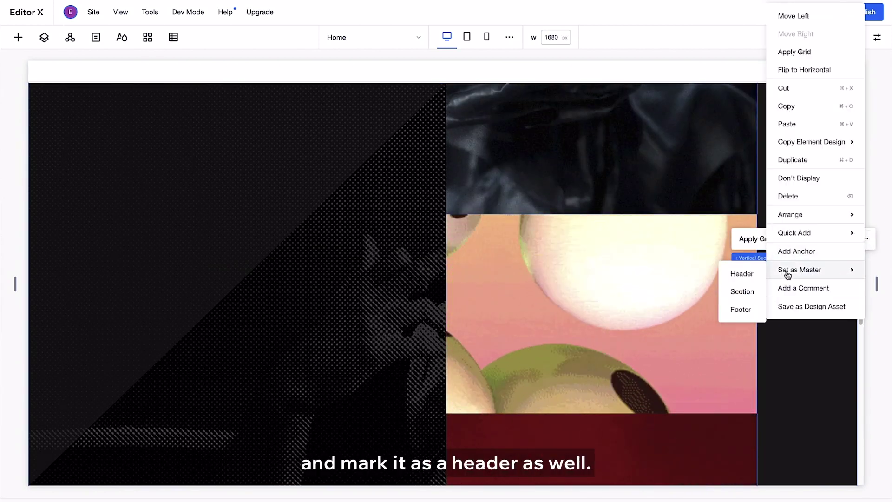
{"action": "left_click", "coordinate": [742, 327]}
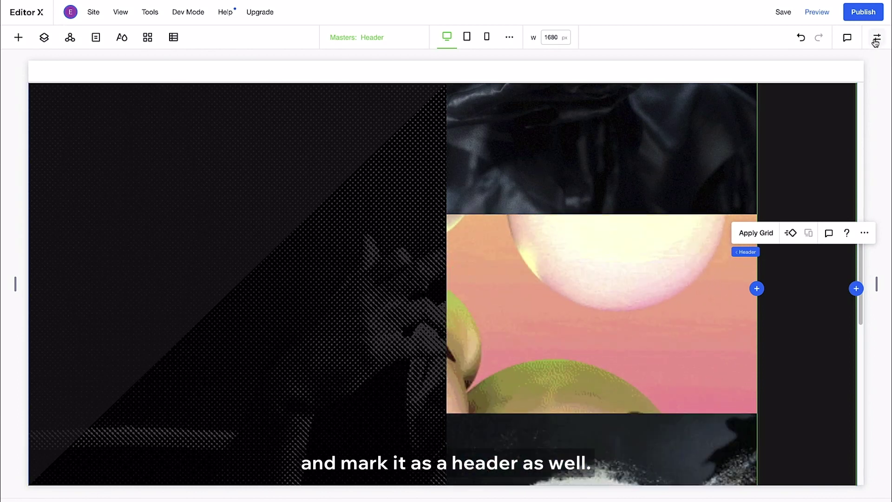
- Make the right header Fixed, overlapping the next section, at 50 vw width
{"action": "left_click", "coordinate": [876, 39]}
{"action": "left_click", "coordinate": [862, 367]}
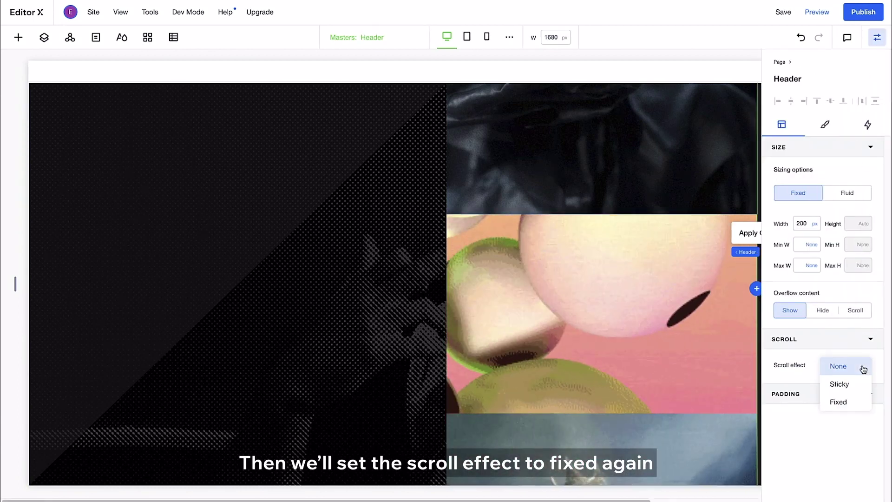
{"action": "left_click", "coordinate": [859, 402]}
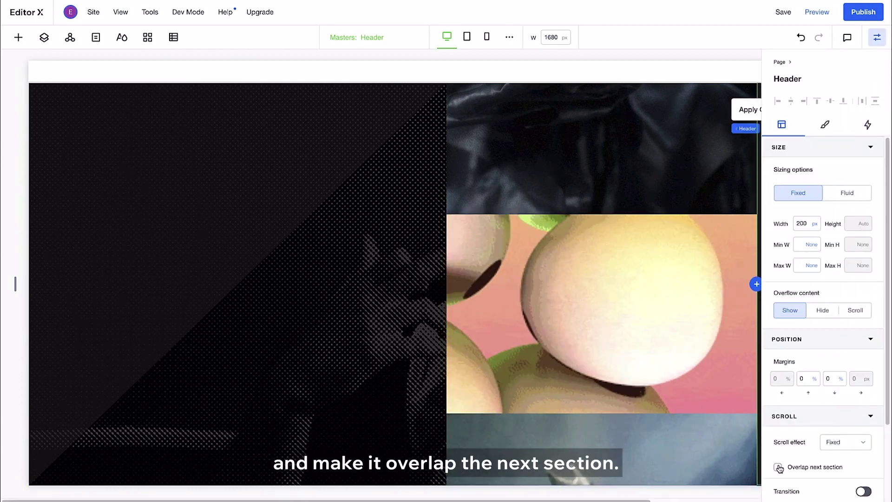
{"action": "left_click", "coordinate": [779, 467]}
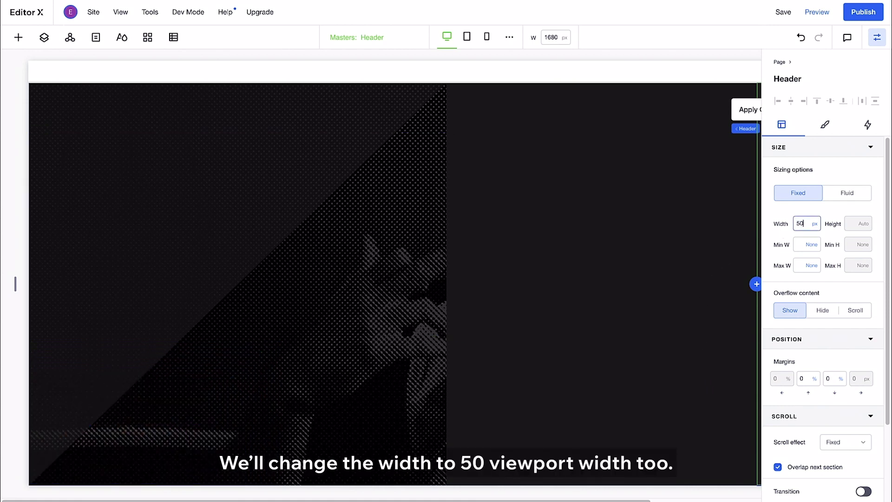
{"action": "key", "text": "Return"}
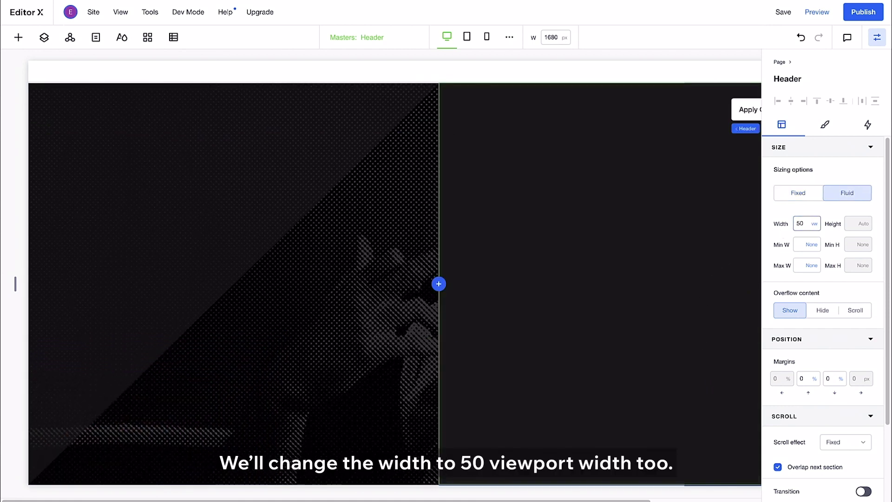
{"action": "left_click", "coordinate": [877, 38]}
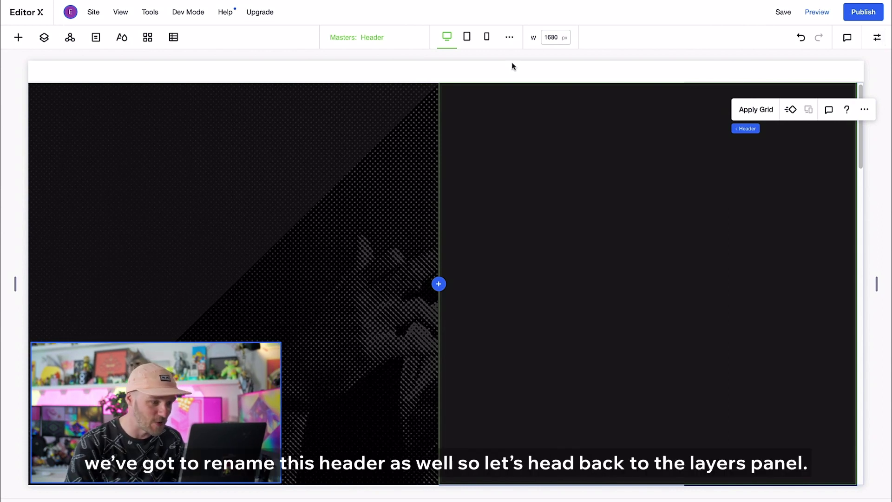
- Name the layer 'R. Header' and stretch intro_photo-R across the header's right half
{"action": "left_click", "coordinate": [44, 38]}
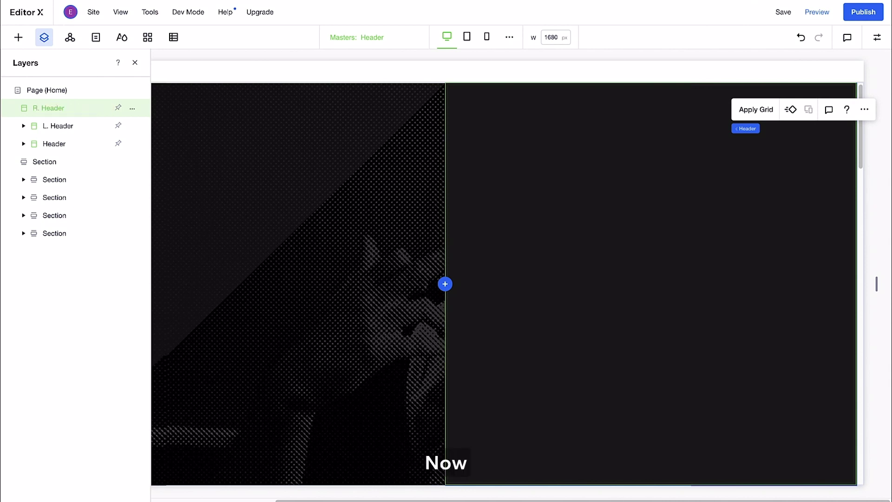
{"action": "left_click", "coordinate": [43, 38]}
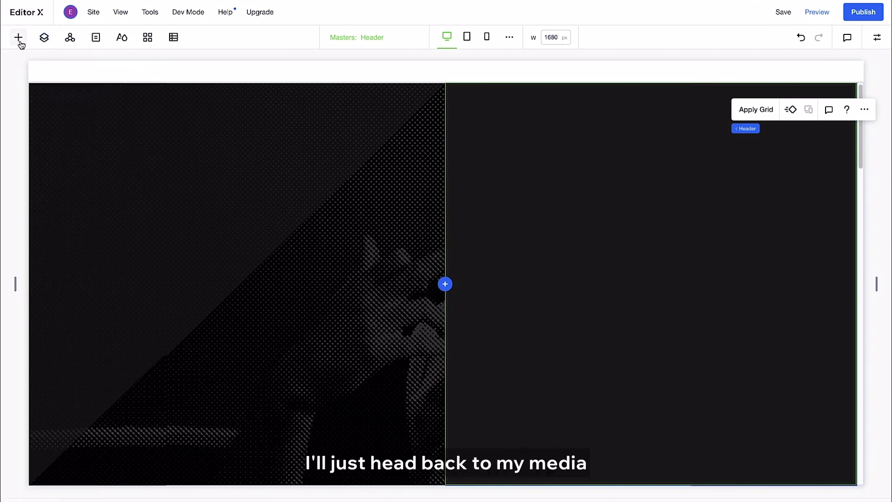
{"action": "left_click", "coordinate": [19, 38]}
{"action": "left_click", "coordinate": [8, 209]}
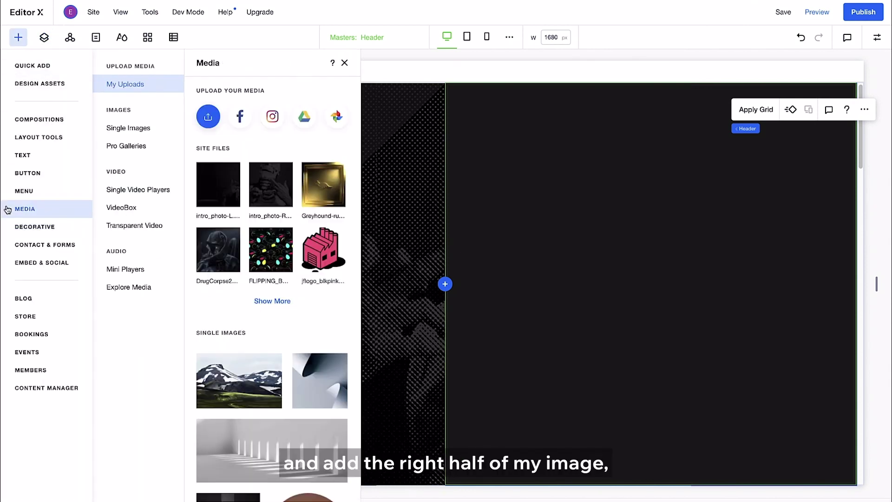
{"action": "left_click_drag", "start_coordinate": [271, 184], "coordinate": [660, 274]}
{"action": "left_click", "coordinate": [697, 207]}
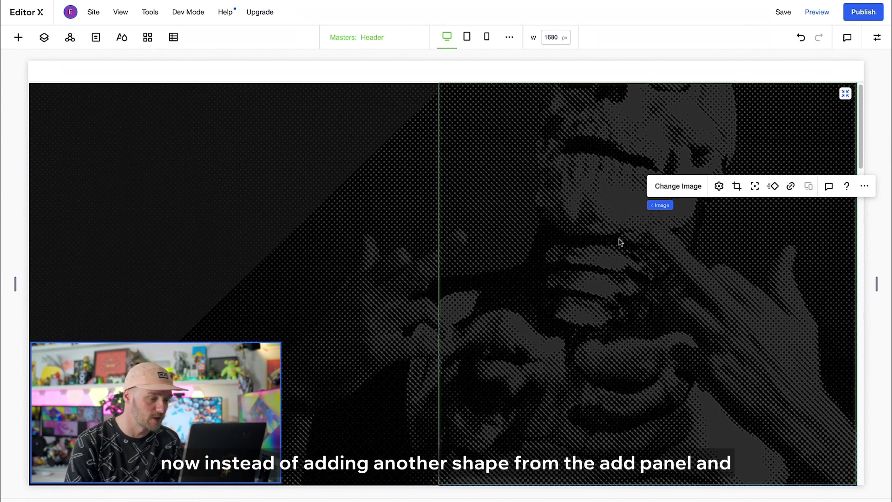
- Paste a copy of the left diagonal shape over the right photo and flip it vertically
{"action": "left_click", "coordinate": [278, 181]}
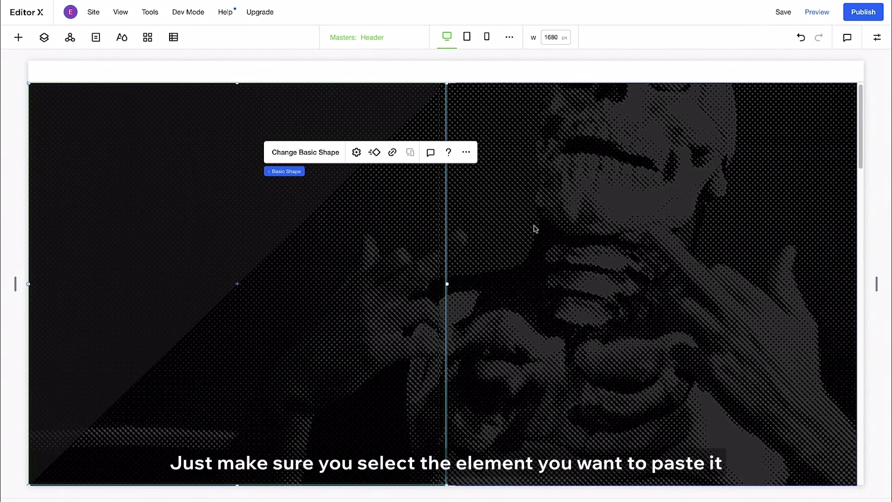
{"action": "left_click", "coordinate": [568, 209]}
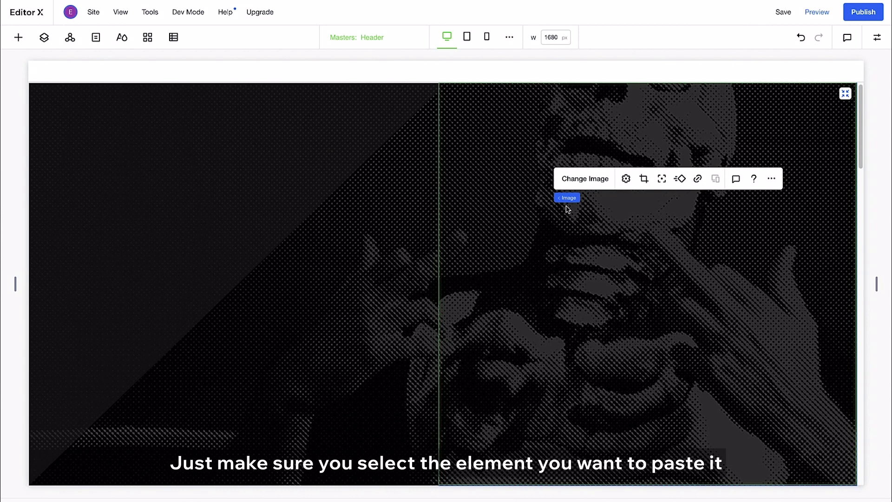
{"action": "key", "text": "super+v"}
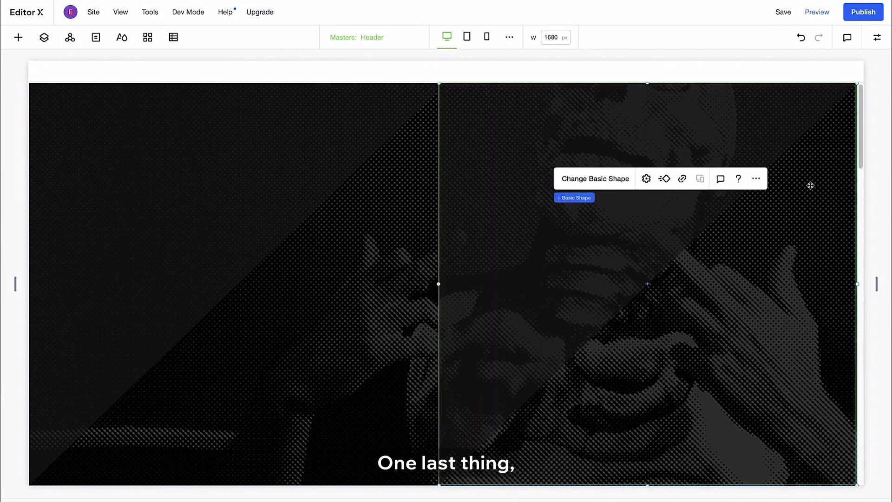
{"action": "left_click", "coordinate": [878, 38]}
{"action": "scroll", "coordinate": [874, 463], "scroll_direction": "down", "scroll_amount": 2}
{"action": "left_click", "coordinate": [845, 488]}
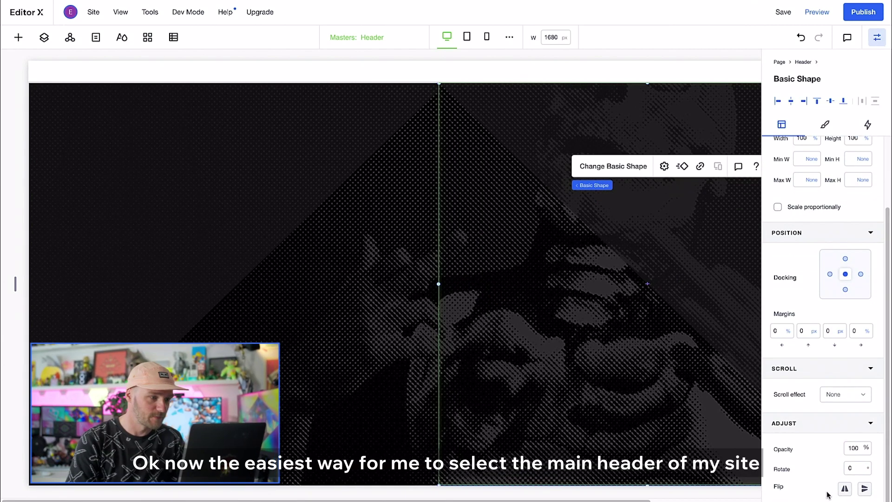
{"action": "scroll", "coordinate": [828, 496], "scroll_direction": "up", "scroll_amount": 2}
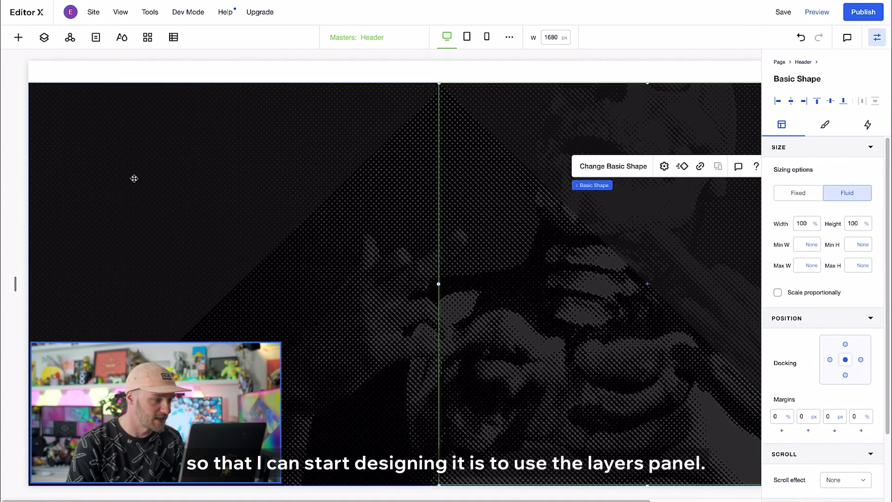
- Set the main Header's height to 100 vh
{"action": "left_click", "coordinate": [44, 37]}
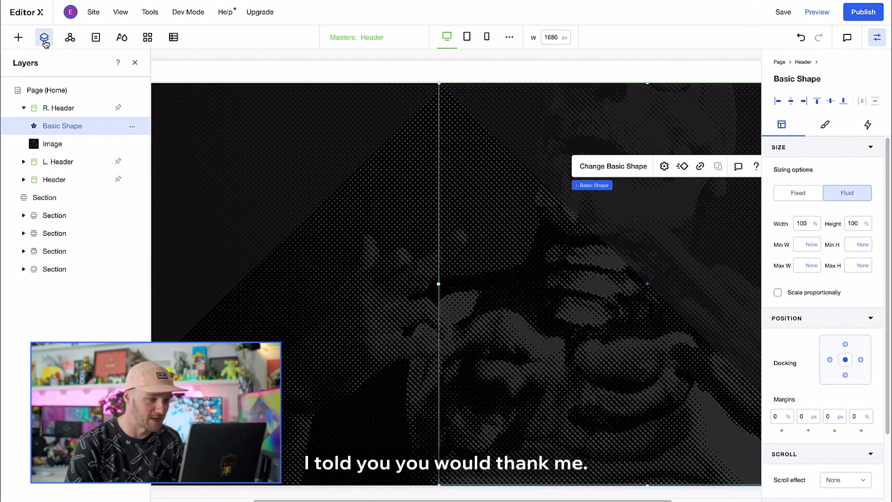
{"action": "left_click", "coordinate": [30, 181]}
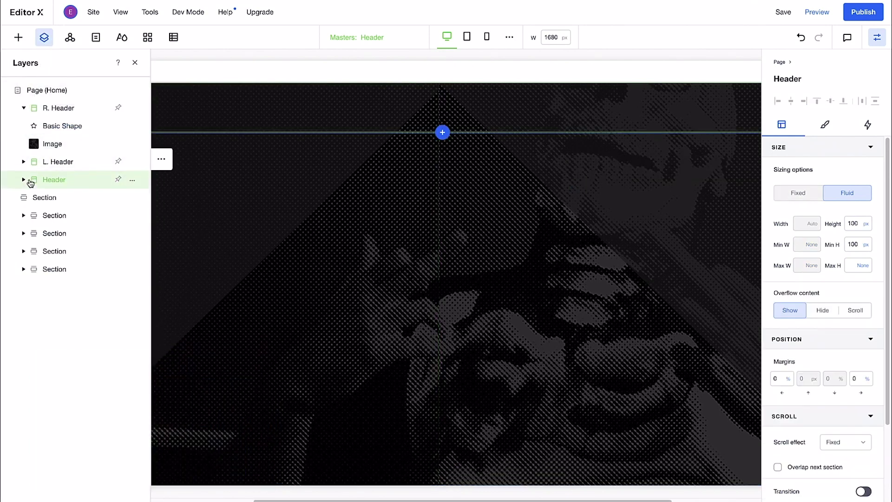
{"action": "left_click", "coordinate": [135, 62]}
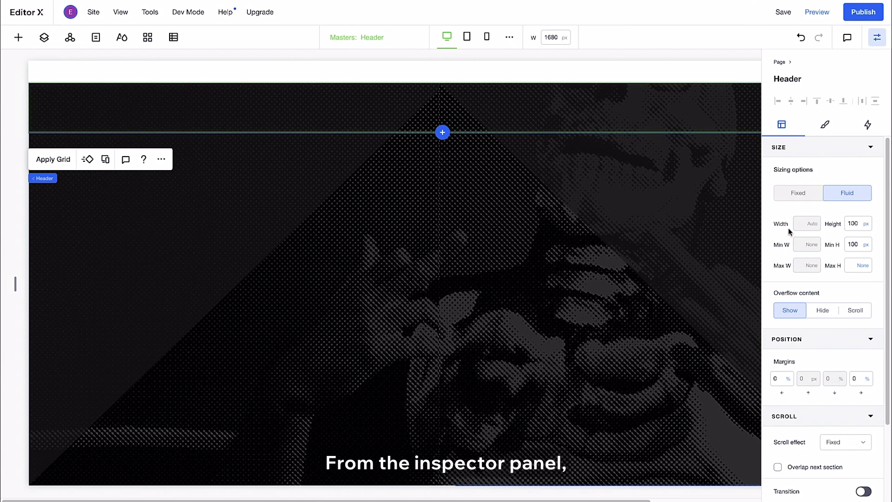
{"action": "left_click", "coordinate": [865, 225]}
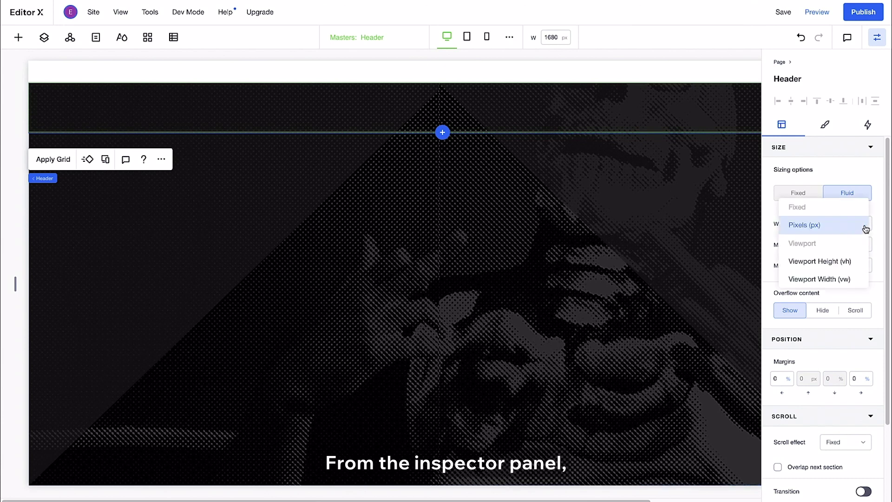
{"action": "left_click", "coordinate": [864, 261]}
{"action": "type", "text": "100"}
{"action": "key", "text": "Return"}
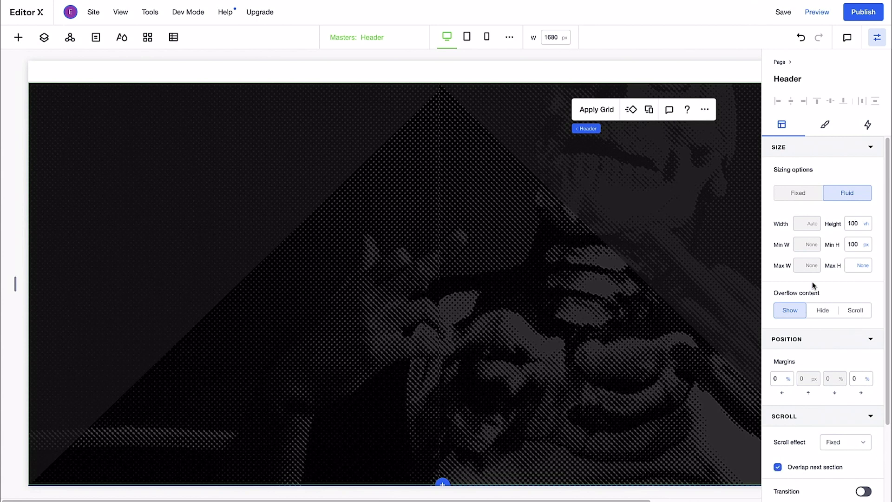
{"action": "left_click", "coordinate": [875, 41]}
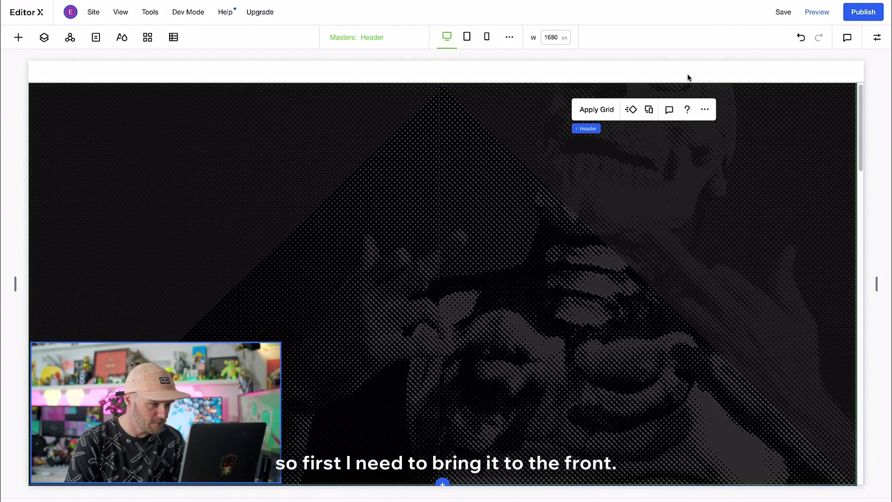
- Bring the main Header to the front, above the L. and R. headers
{"action": "left_click", "coordinate": [44, 37]}
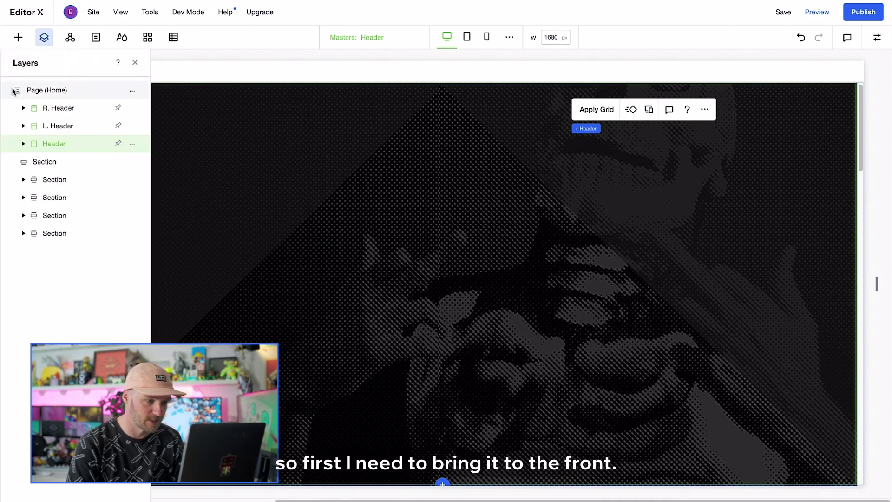
{"action": "left_click", "coordinate": [132, 145]}
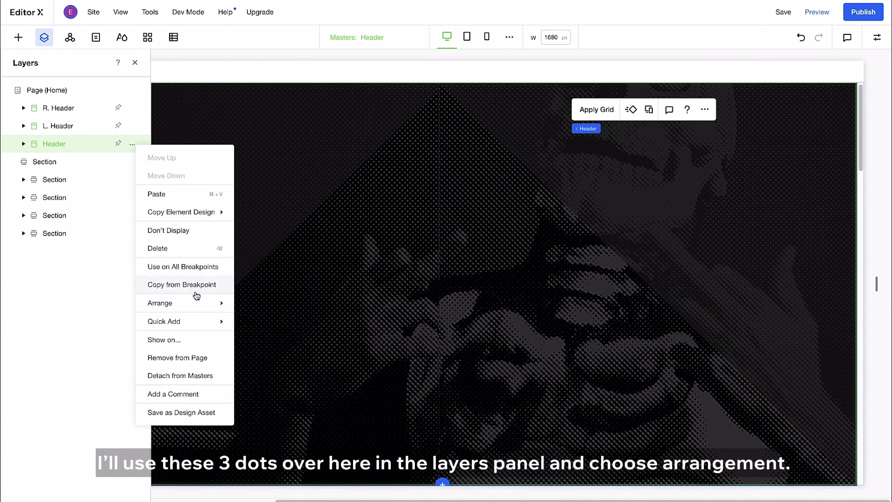
{"action": "mouse_move", "coordinate": [200, 303]}
{"action": "left_click", "coordinate": [249, 301]}
{"action": "left_click", "coordinate": [135, 63]}
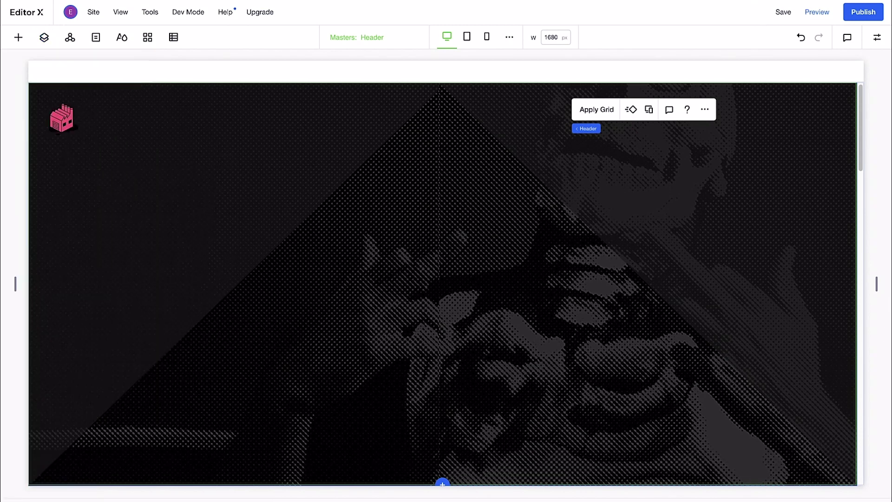
- Add a large white title text reading 'GAVIN STRANGE' to the header
{"action": "left_click", "coordinate": [18, 40]}
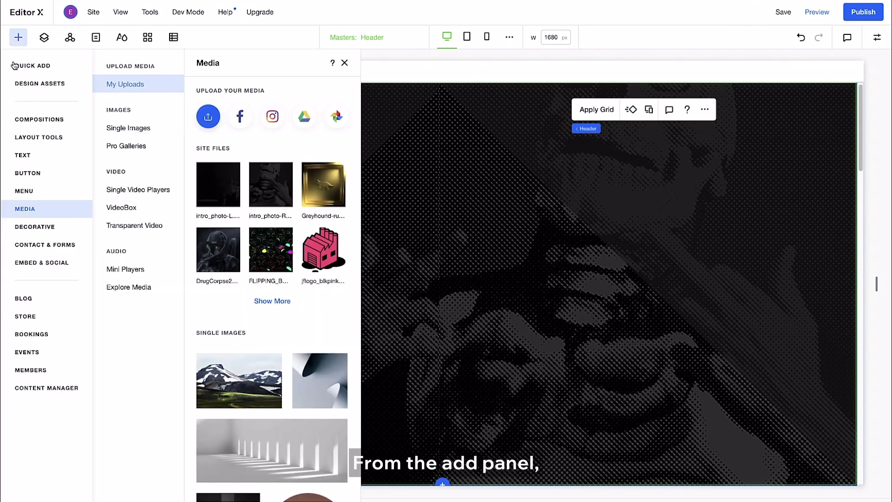
{"action": "left_click", "coordinate": [14, 156]}
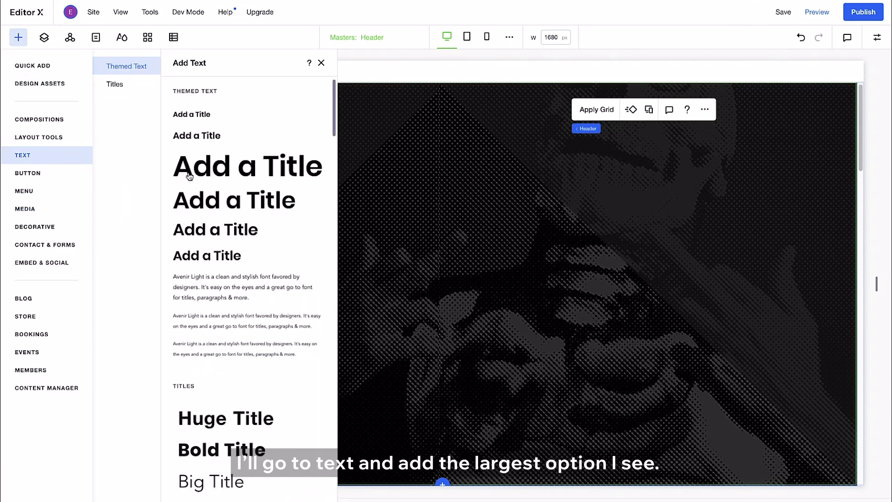
{"action": "left_click_drag", "start_coordinate": [183, 173], "coordinate": [349, 253]}
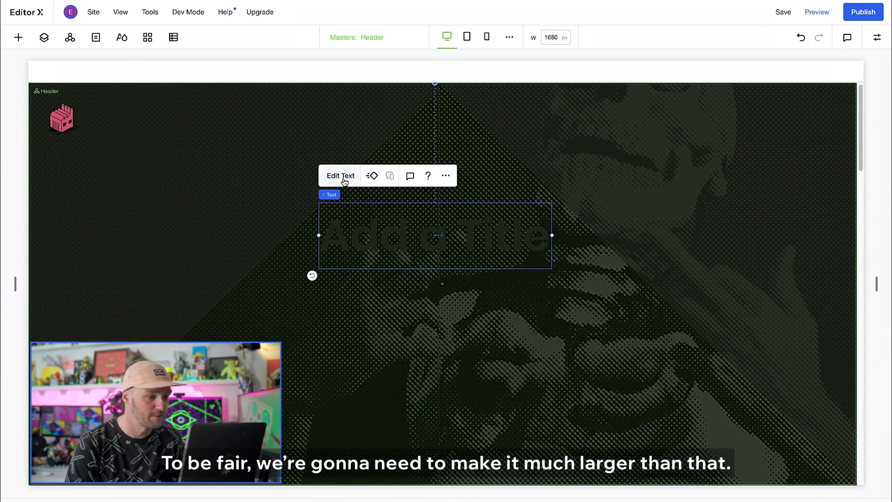
{"action": "left_click", "coordinate": [341, 176]}
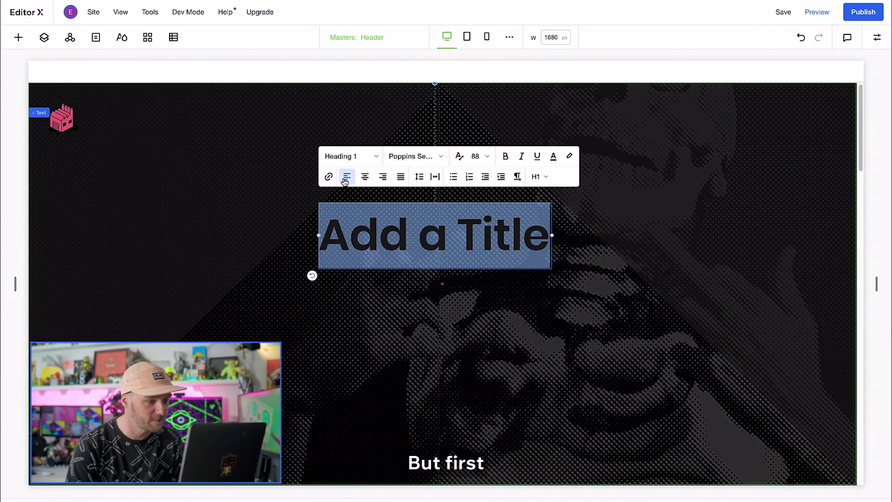
{"action": "left_click", "coordinate": [554, 156]}
{"action": "left_click", "coordinate": [513, 217]}
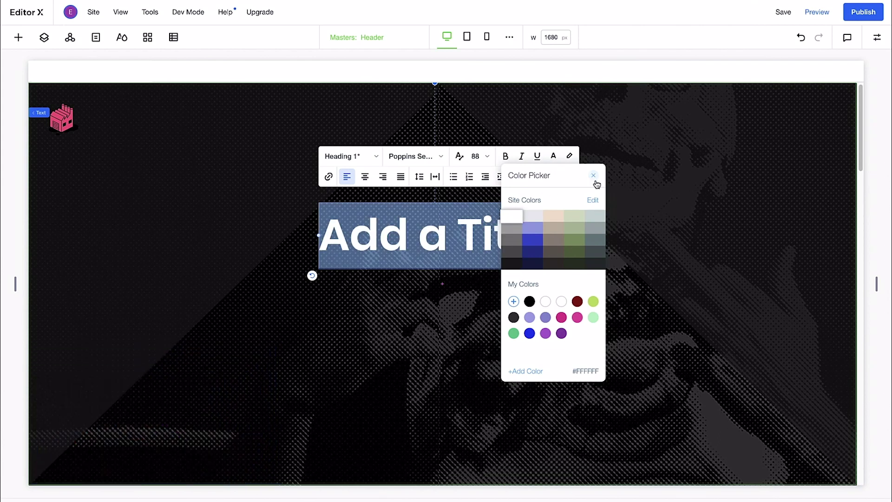
{"action": "type", "text": "GAVIN STRANGE"}
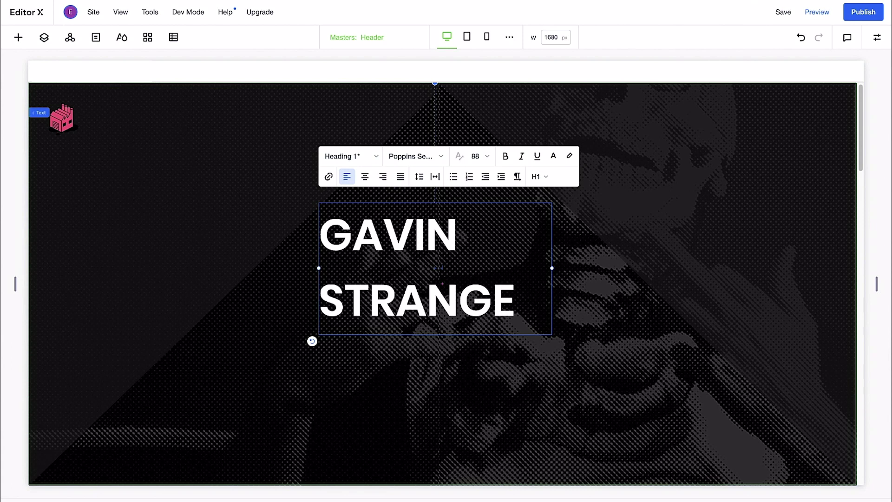
- Format the heading as bold, centred Montserrat with line spacing 1
{"action": "key", "text": "ctrl+a"}
{"action": "left_click", "coordinate": [409, 162]}
{"action": "type", "text": "Mont"}
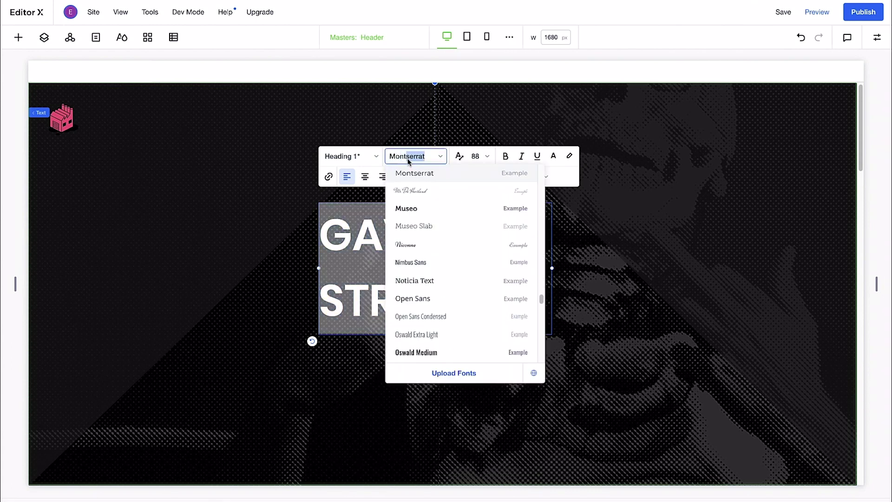
{"action": "left_click", "coordinate": [417, 172]}
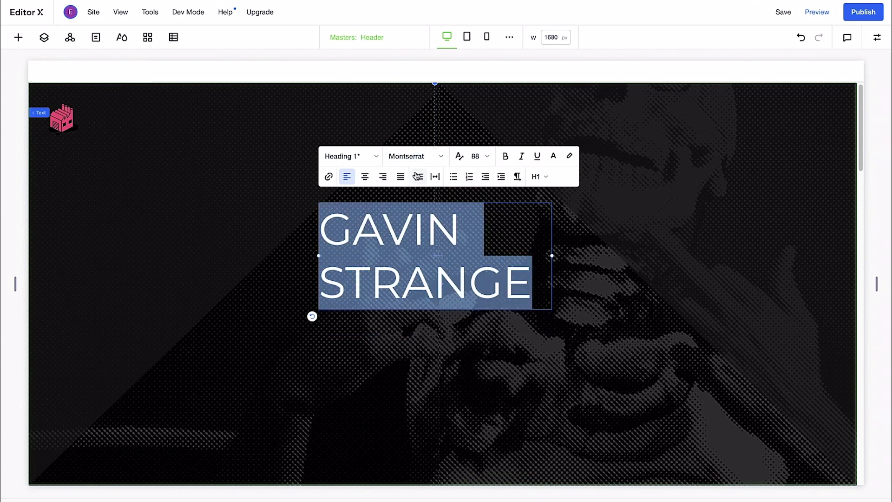
{"action": "left_click", "coordinate": [505, 157]}
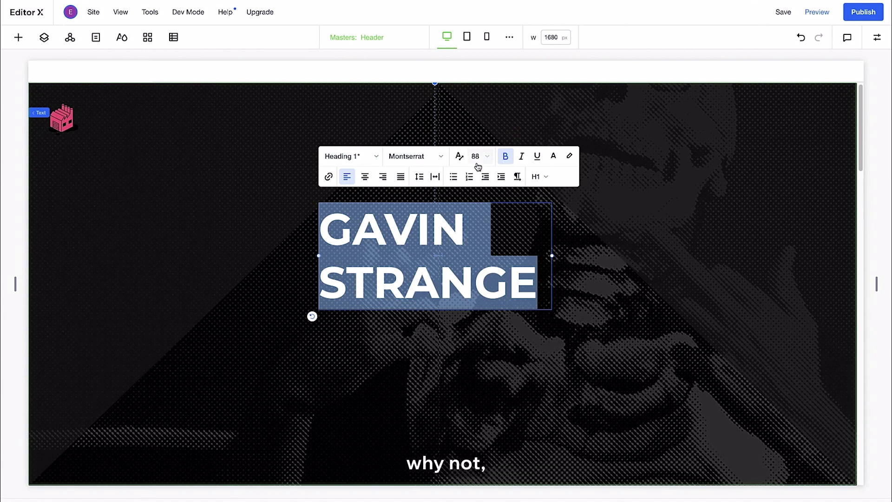
{"action": "left_click", "coordinate": [365, 177]}
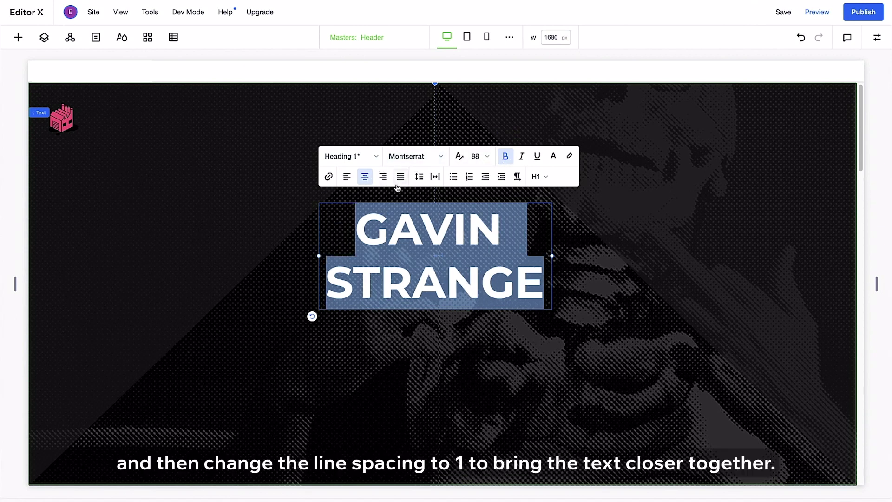
{"action": "left_click", "coordinate": [420, 176]}
{"action": "left_click", "coordinate": [526, 260]}
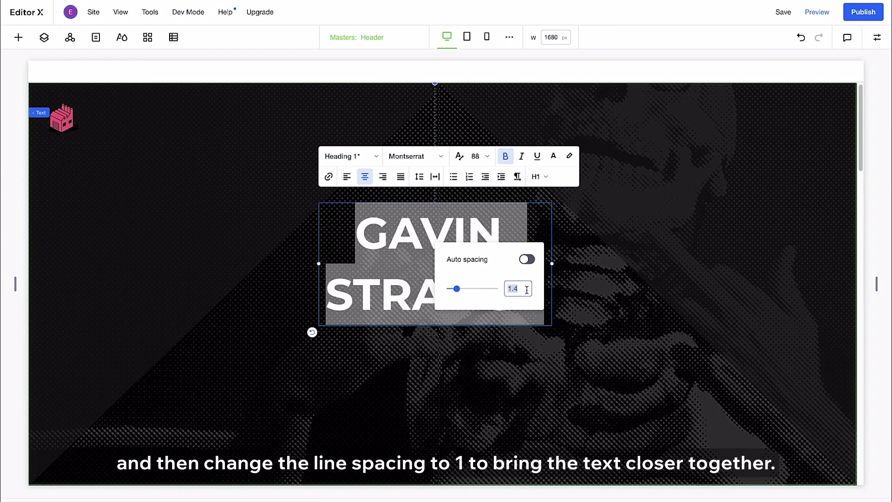
{"action": "type", "text": "1"}
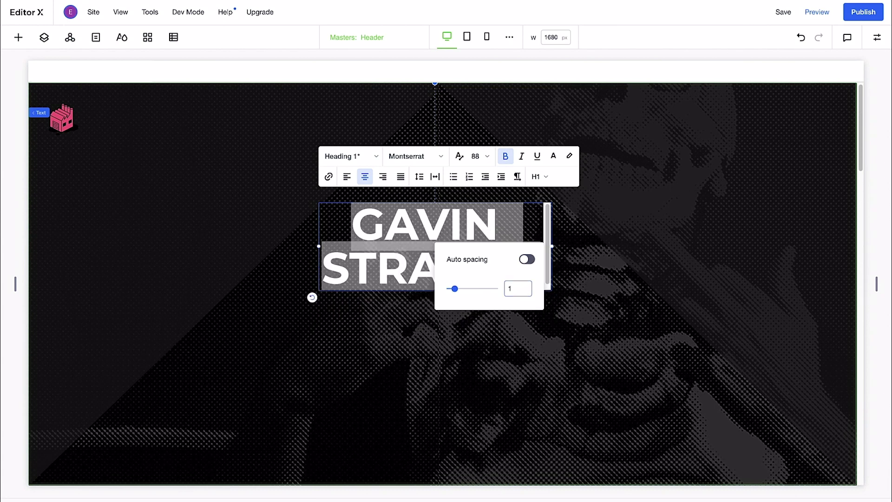
- Make the heading's text box 100% wide with no right margin
{"action": "left_click", "coordinate": [872, 47]}
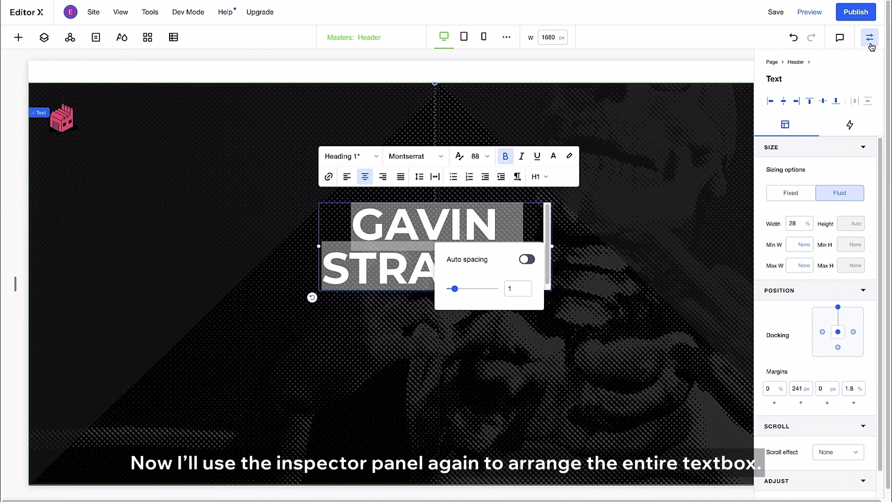
{"action": "left_click", "coordinate": [782, 103]}
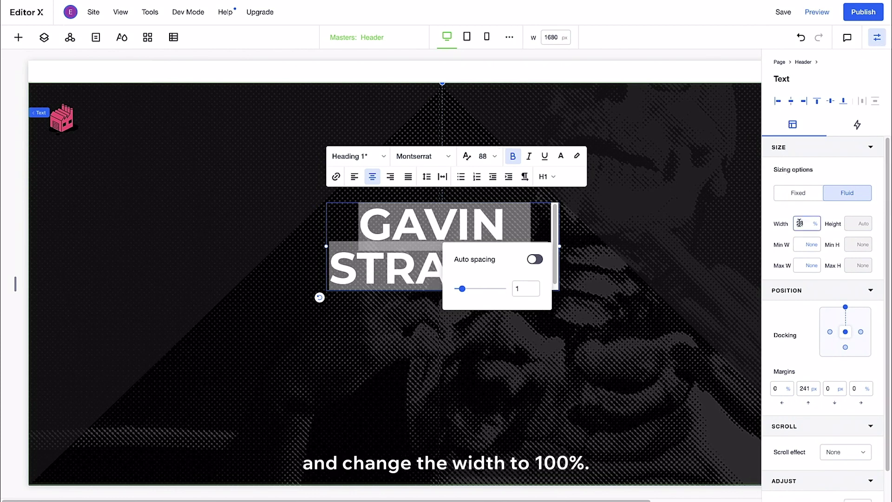
{"action": "key", "text": "Return"}
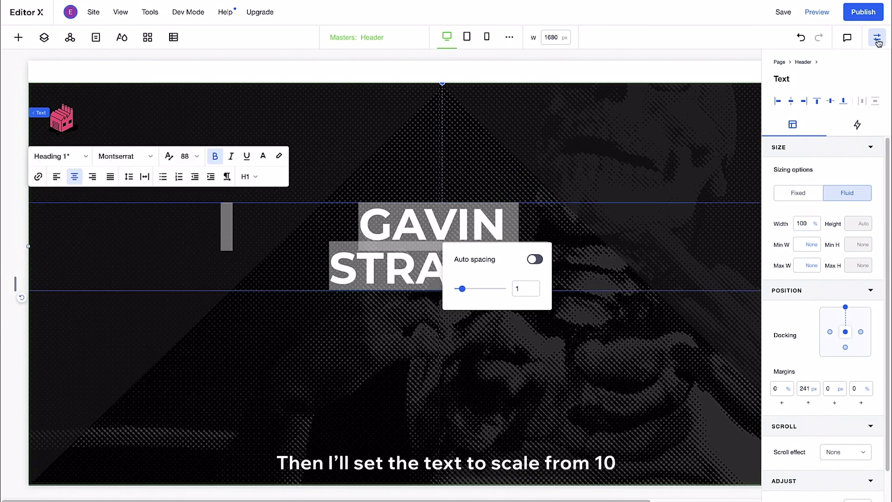
{"action": "left_click", "coordinate": [878, 40]}
- Turn on Scale Text from 10 to 280 and preview it by narrowing the page
{"action": "left_click", "coordinate": [168, 157]}
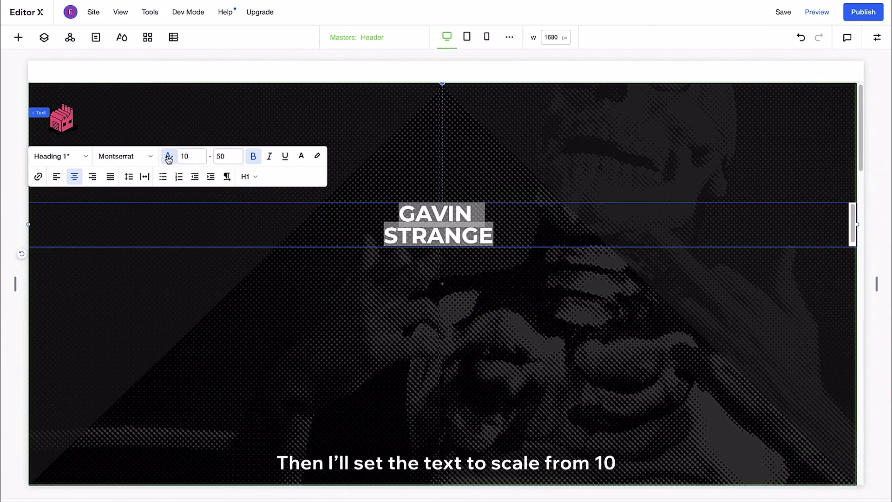
{"action": "left_click", "coordinate": [223, 157]}
{"action": "type", "text": "280"}
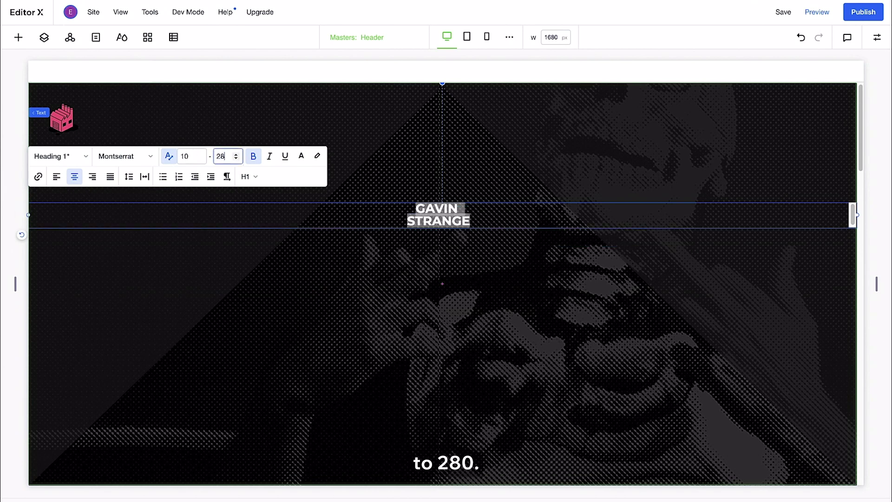
{"action": "left_click", "coordinate": [229, 140]}
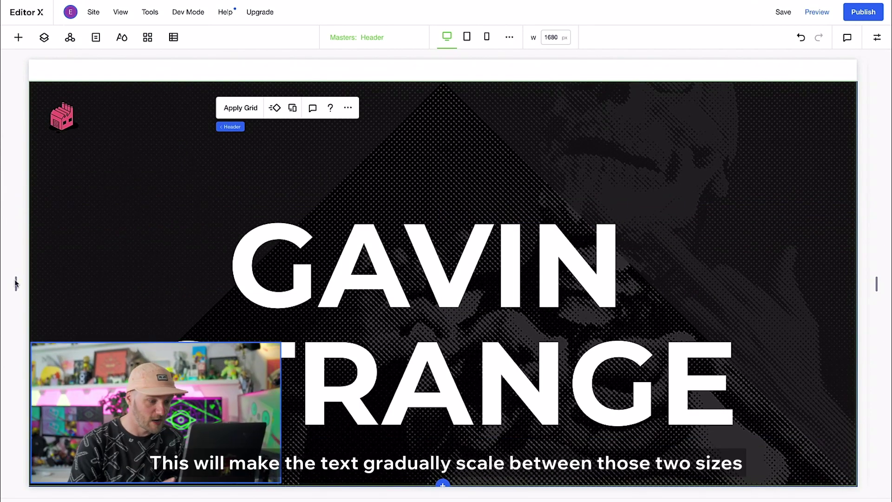
{"action": "mouse_move", "coordinate": [16, 281]}
{"action": "left_mouse_down"}
{"action": "mouse_move", "coordinate": [184, 274]}
{"action": "mouse_move", "coordinate": [19, 279]}
{"action": "left_mouse_up"}
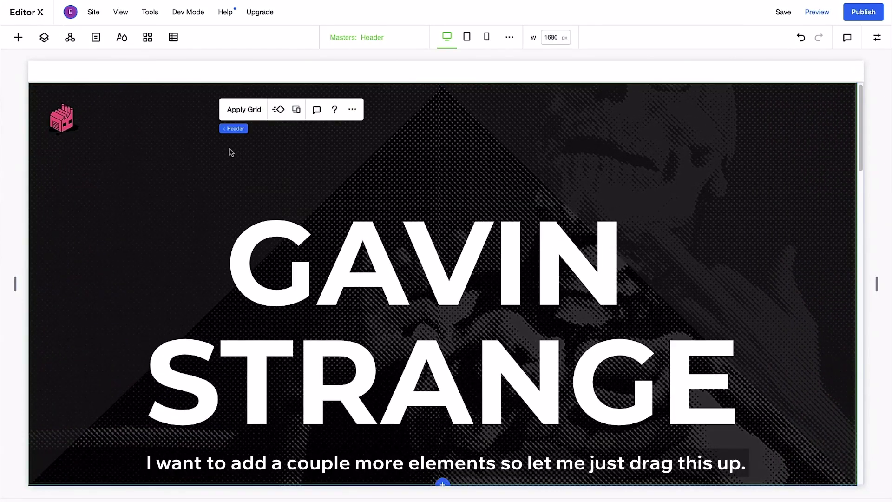
- Raise the GAVIN STRANGE title and place a new title text below it
{"action": "left_click_drag", "start_coordinate": [274, 240], "coordinate": [274, 179]}
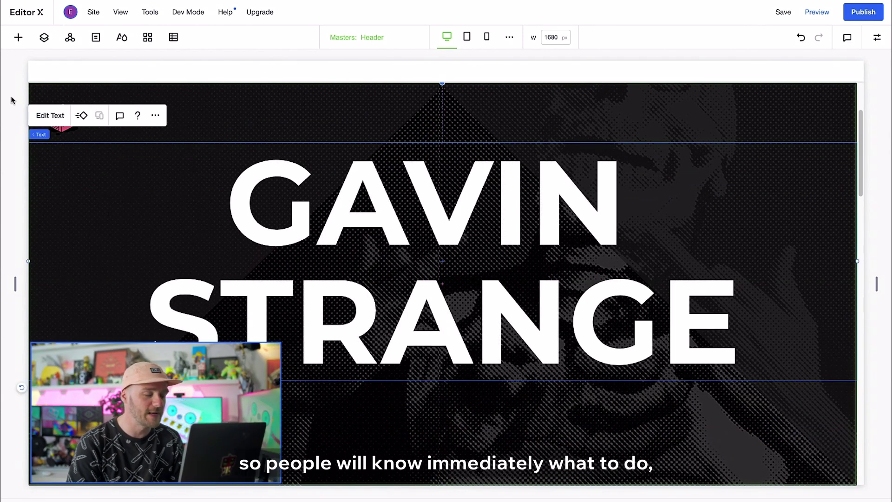
{"action": "left_click", "coordinate": [19, 38]}
{"action": "left_click_drag", "start_coordinate": [203, 179], "coordinate": [364, 413]}
{"action": "double_click", "coordinate": [364, 413]}
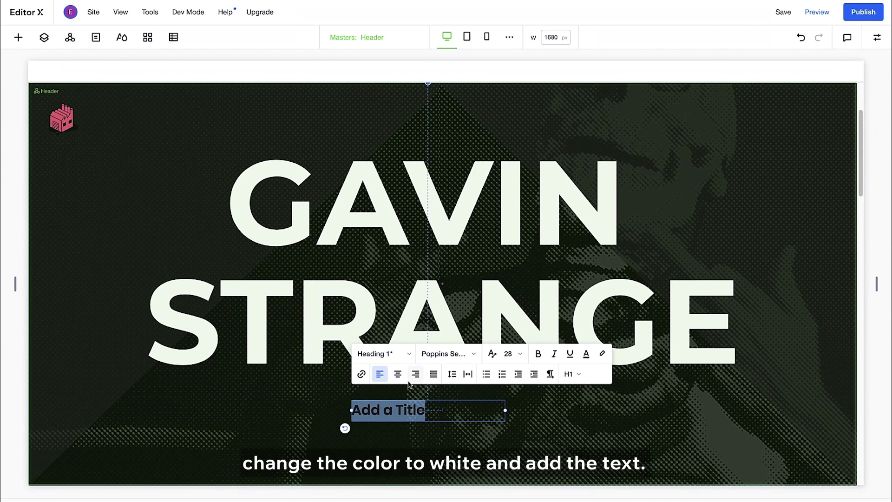
- Style the 'Scroll down' text in centre-aligned Montserrat at size 14
{"action": "left_click", "coordinate": [585, 359]}
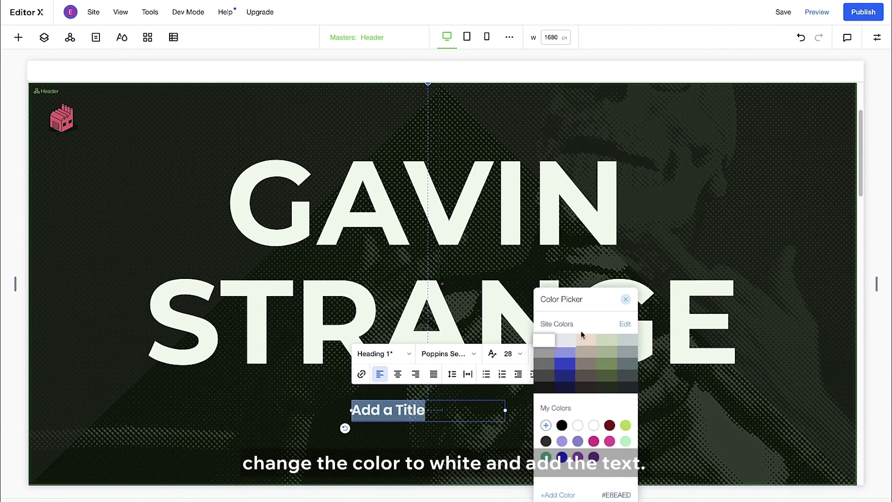
{"action": "left_click", "coordinate": [626, 300]}
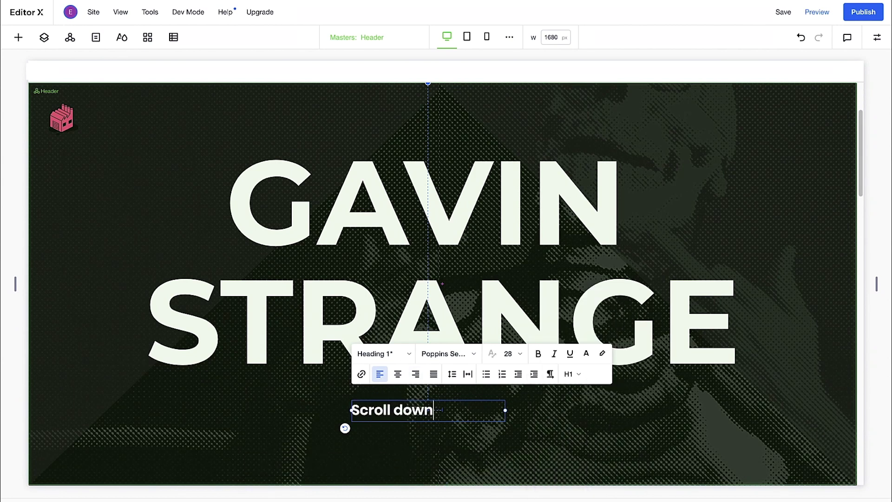
{"action": "left_click", "coordinate": [398, 375]}
{"action": "left_click", "coordinate": [428, 357]}
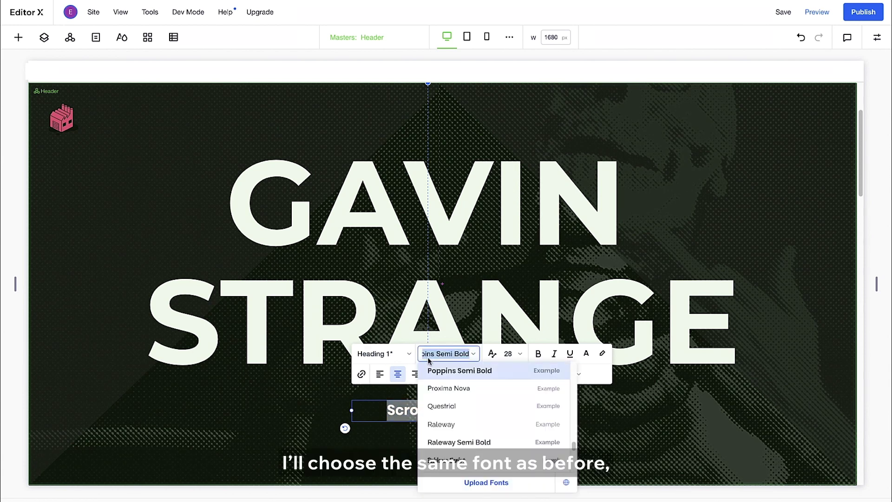
{"action": "type", "text": "Montserrat"}
{"action": "key", "text": "Return"}
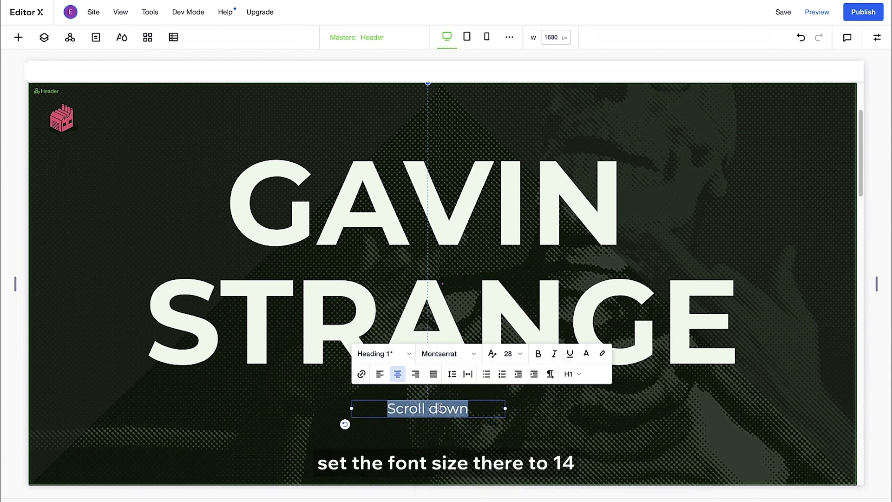
{"action": "left_click", "coordinate": [506, 354]}
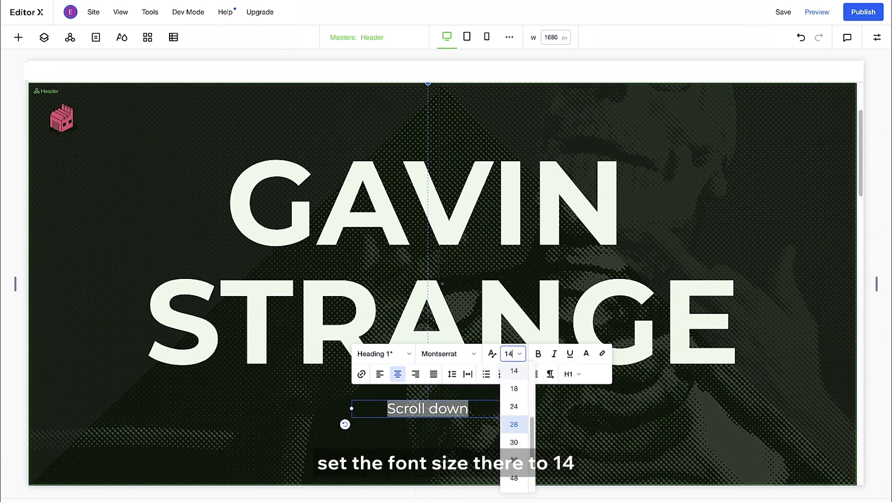
{"action": "key", "text": "Return"}
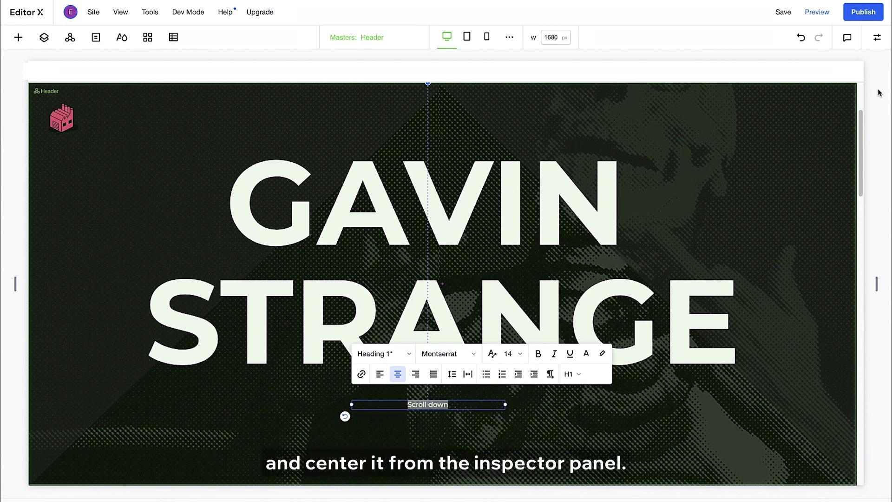
{"action": "left_click", "coordinate": [877, 39]}
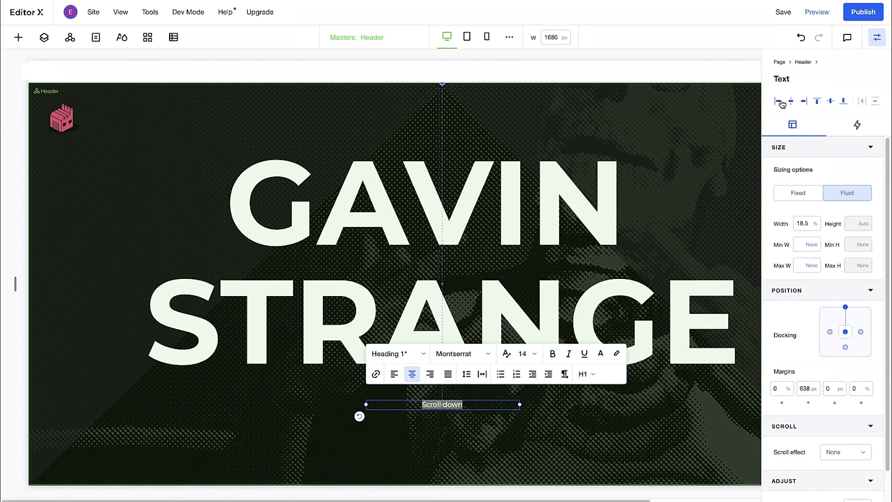
{"action": "left_click", "coordinate": [877, 38]}
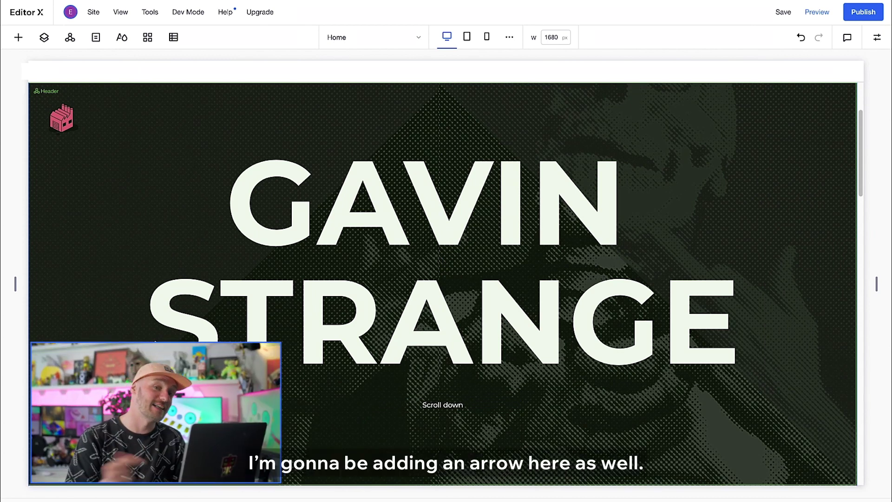
- Add an arrow shape beneath the 'Scroll down' text and fill it white
{"action": "left_click", "coordinate": [18, 38]}
{"action": "left_click", "coordinate": [17, 227]}
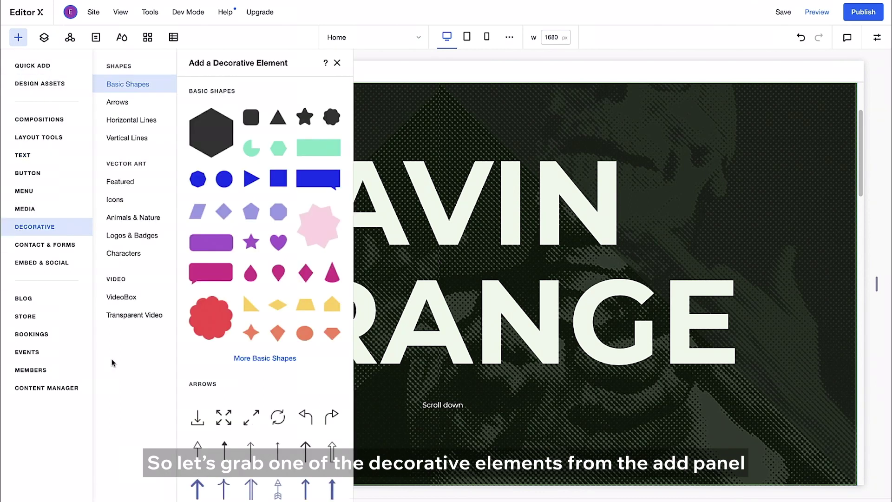
{"action": "scroll", "coordinate": [198, 397], "scroll_direction": "down", "scroll_amount": 3}
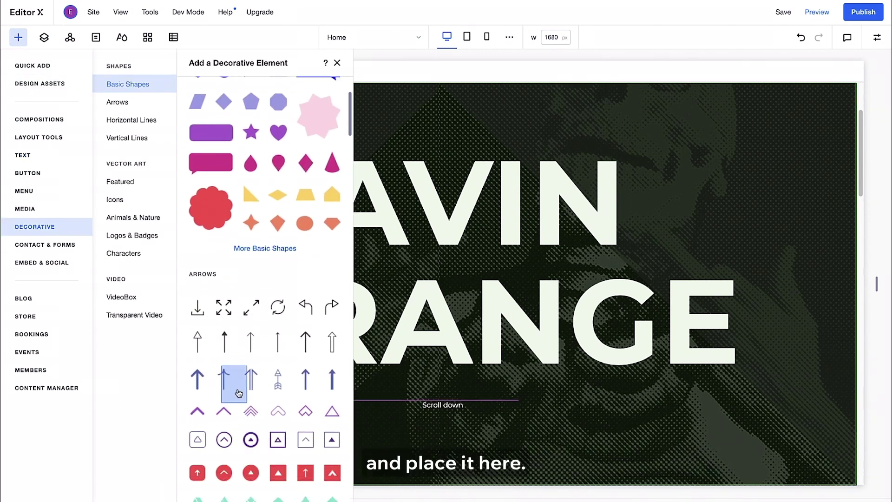
{"action": "left_click_drag", "start_coordinate": [251, 389], "coordinate": [445, 457]}
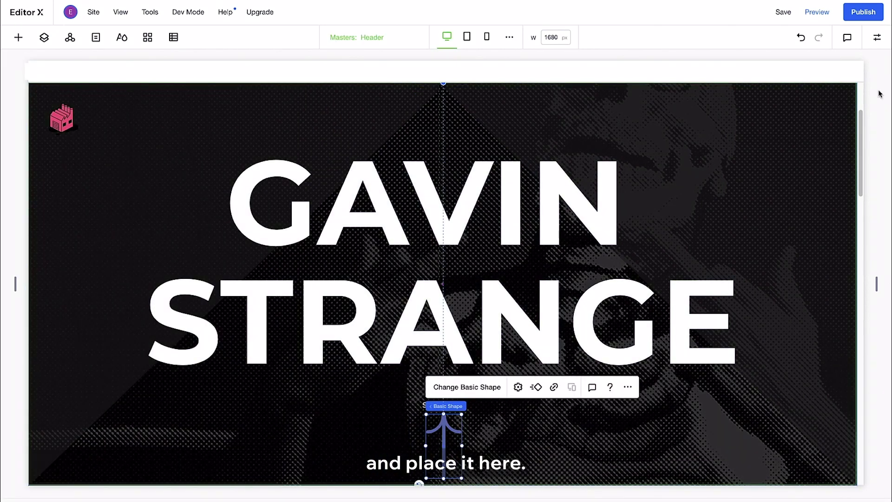
{"action": "left_click", "coordinate": [877, 44]}
{"action": "left_click", "coordinate": [825, 124]}
{"action": "left_click", "coordinate": [808, 191]}
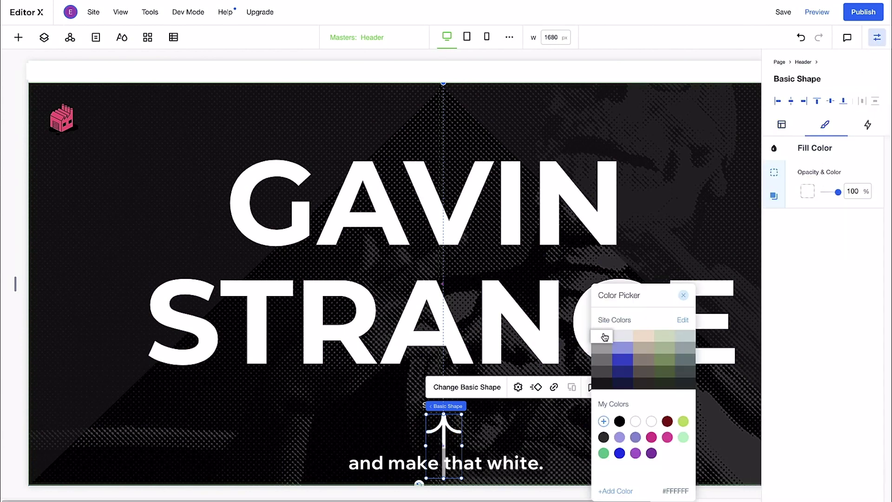
{"action": "left_click", "coordinate": [683, 296]}
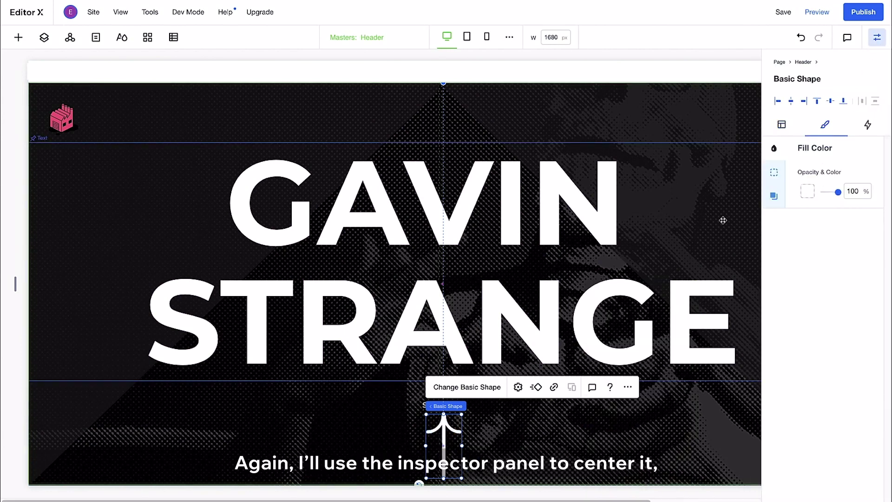
- Centre the arrow horizontally, give it a fixed 50 px height, and flip it downward
{"action": "left_click", "coordinate": [779, 127]}
{"action": "left_click", "coordinate": [791, 101]}
{"action": "left_click", "coordinate": [798, 193]}
{"action": "left_click", "coordinate": [801, 224]}
{"action": "left_click", "coordinate": [852, 228]}
{"action": "type", "text": "50"}
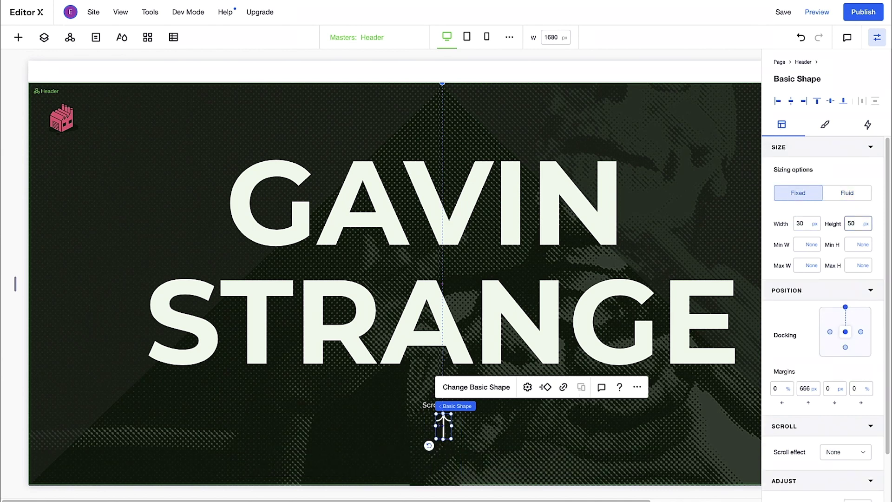
{"action": "scroll", "coordinate": [850, 480], "scroll_direction": "down", "scroll_amount": 2}
{"action": "left_click", "coordinate": [864, 488]}
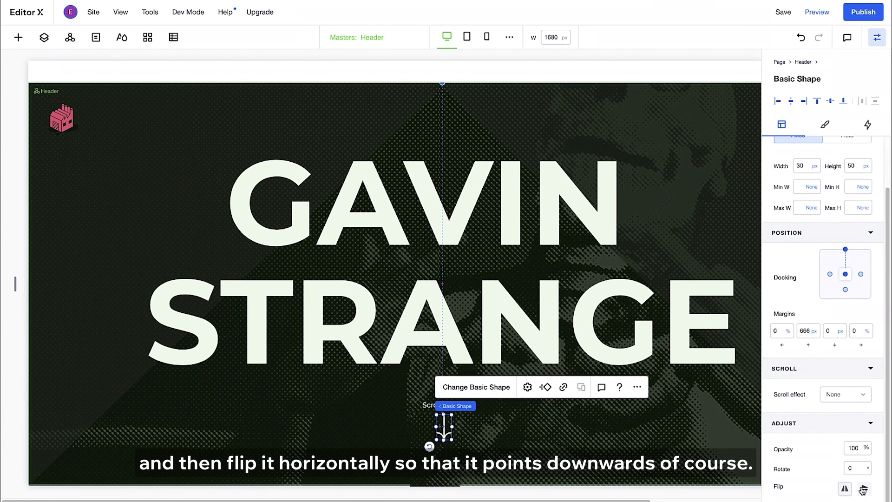
{"action": "left_click", "coordinate": [878, 38]}
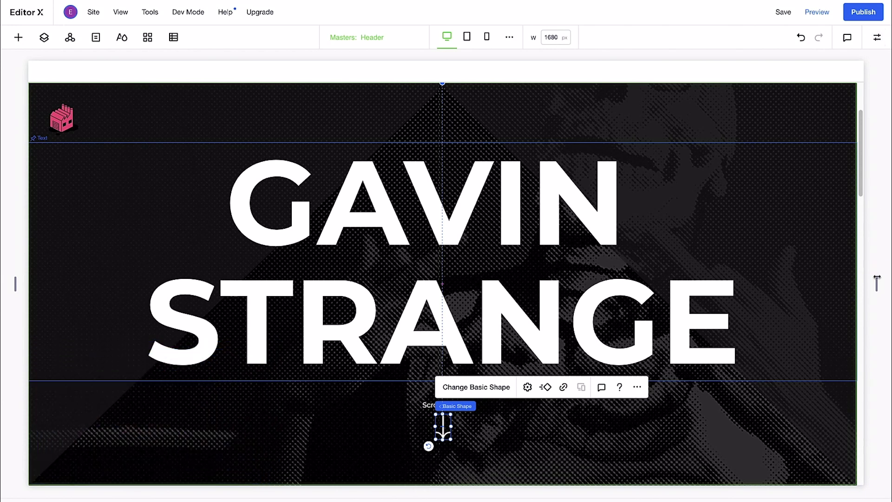
- Stack the title, 'Scroll down' text and arrow, and centre the stack in the header
{"action": "mouse_move", "coordinate": [876, 284]}
{"action": "left_mouse_down"}
{"action": "mouse_move", "coordinate": [645, 283]}
{"action": "mouse_move", "coordinate": [877, 286]}
{"action": "left_mouse_up"}
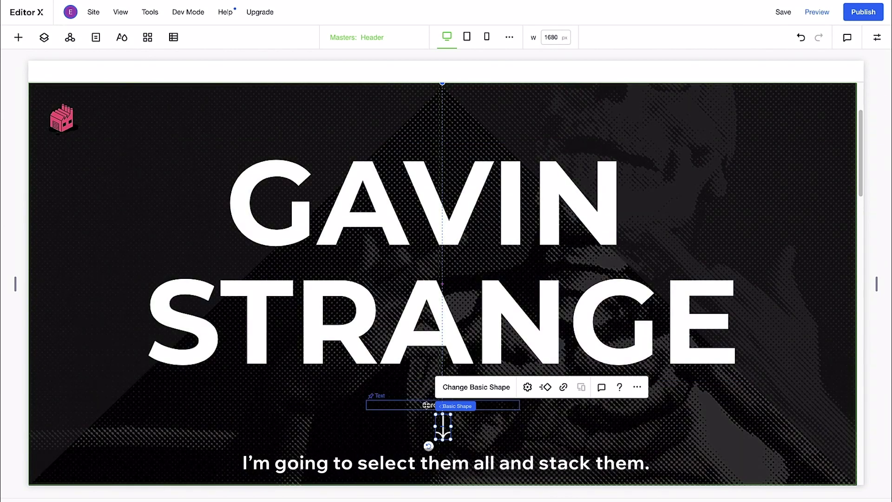
{"action": "left_click", "coordinate": [426, 404], "text": "shift"}
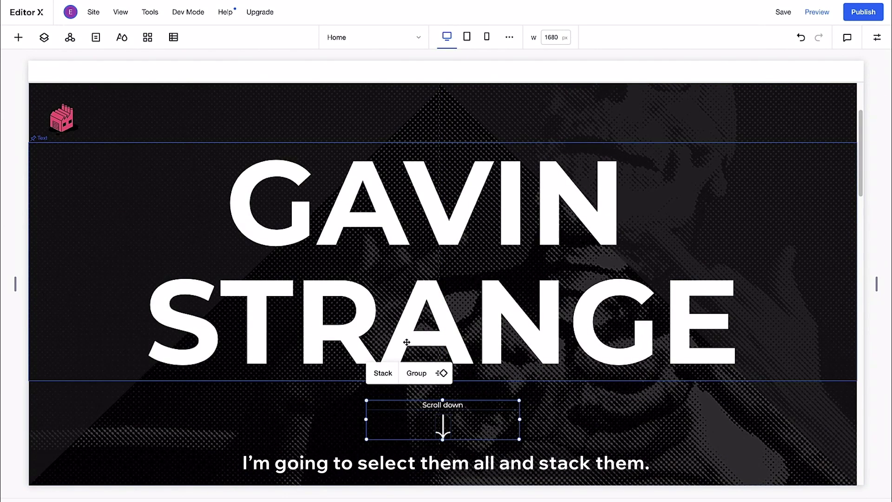
{"action": "left_click", "coordinate": [407, 340], "text": "shift"}
{"action": "left_click", "coordinate": [412, 319]}
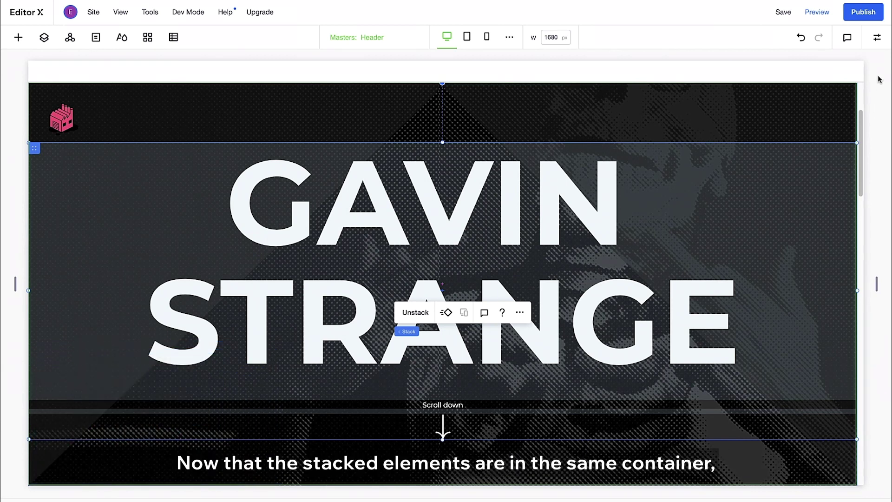
{"action": "left_click", "coordinate": [877, 42]}
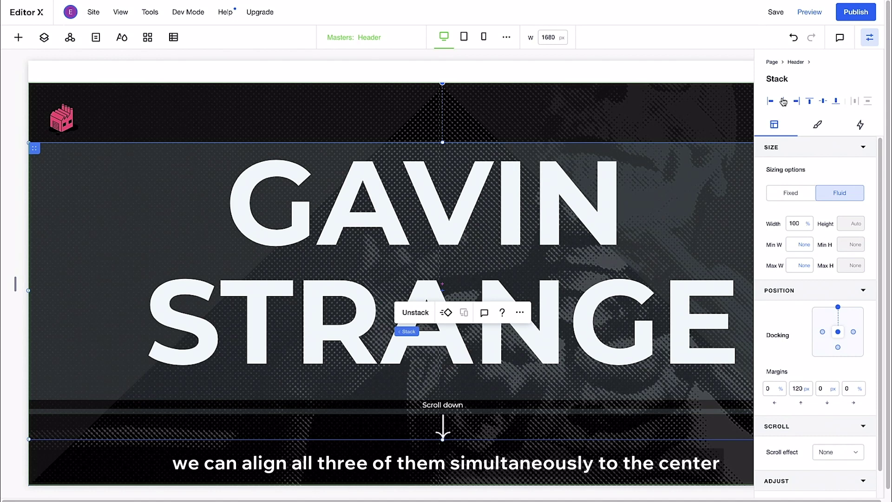
{"action": "left_click", "coordinate": [823, 102]}
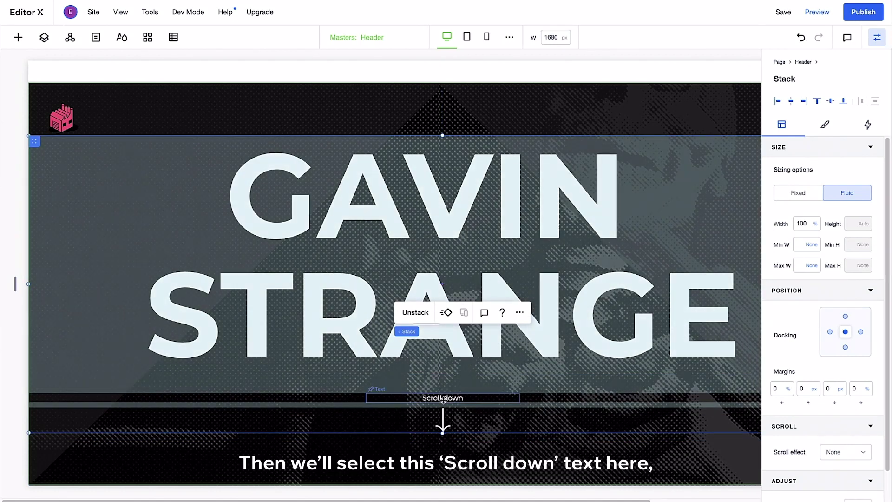
- Give the 'Scroll down' text a 30 px top margin and the arrow 24 px
{"action": "left_click", "coordinate": [443, 398]}
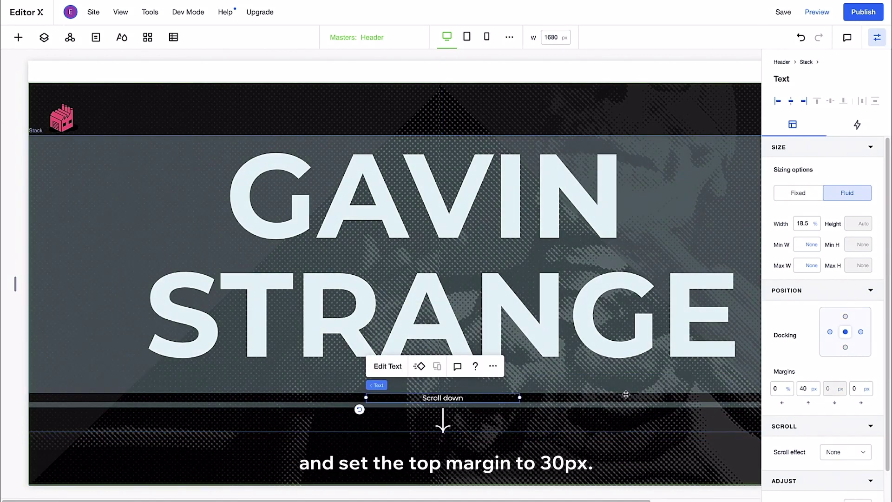
{"action": "left_click", "coordinate": [800, 391]}
{"action": "type", "text": "30"}
{"action": "key", "text": "Return"}
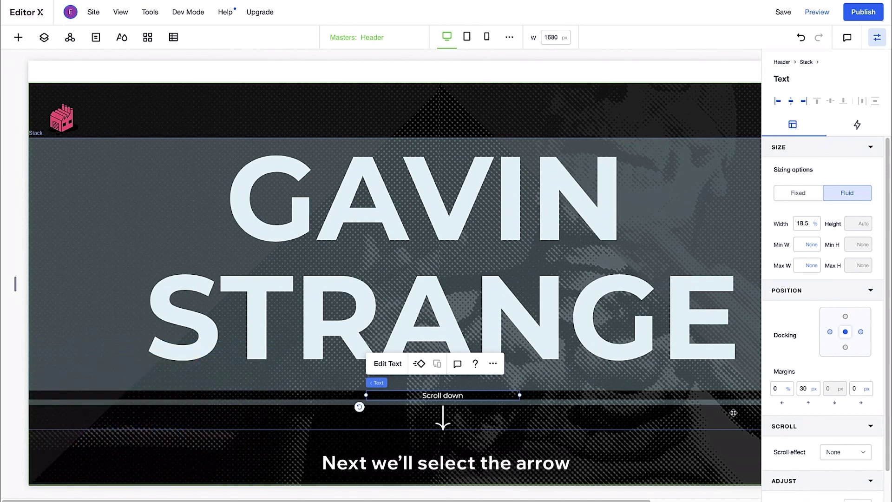
{"action": "left_click", "coordinate": [443, 418]}
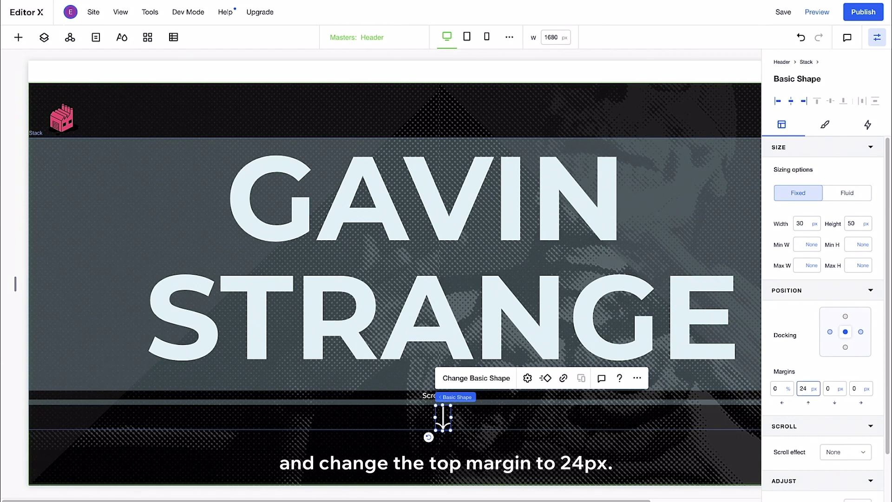
{"action": "key", "text": "Return"}
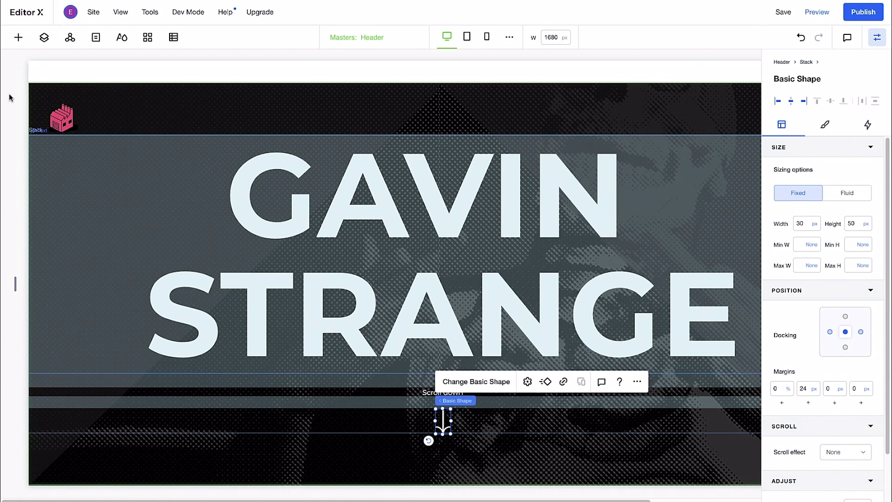
- Give the L. Header a 0.5-second move transition sliding out to the left
{"action": "left_click", "coordinate": [44, 38]}
{"action": "left_click", "coordinate": [23, 108]}
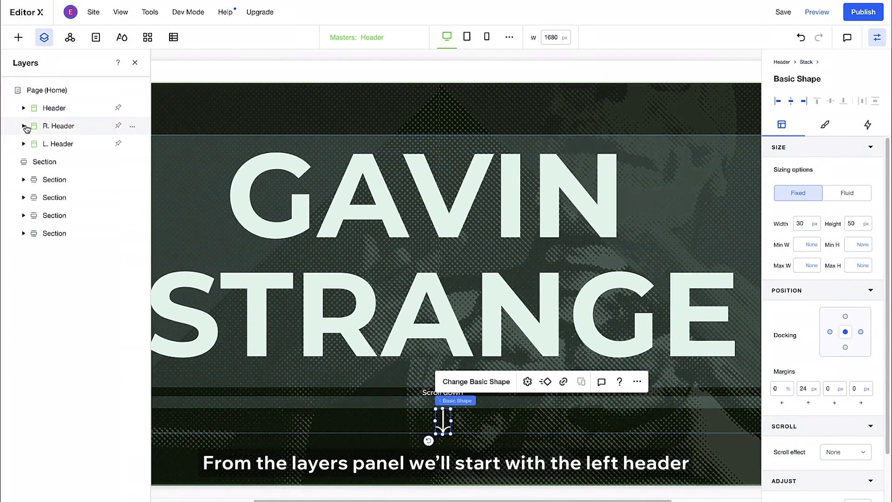
{"action": "left_click", "coordinate": [38, 143]}
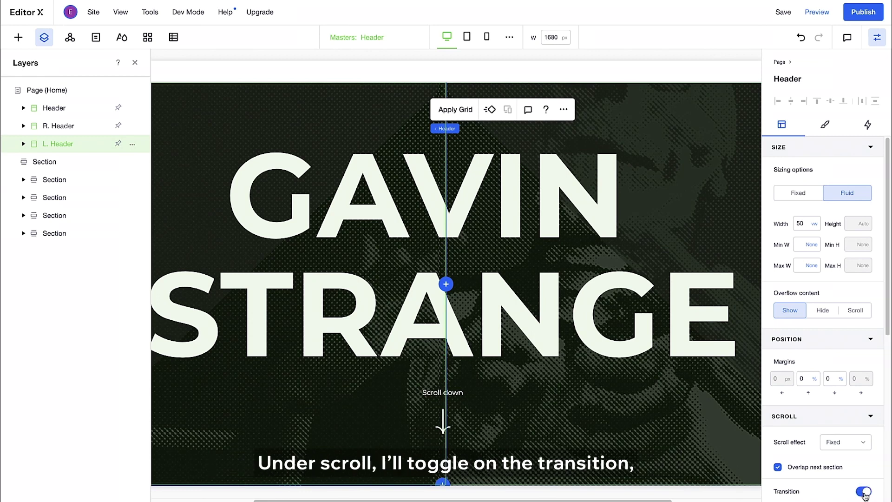
{"action": "scroll", "coordinate": [865, 495], "scroll_direction": "down", "scroll_amount": 5}
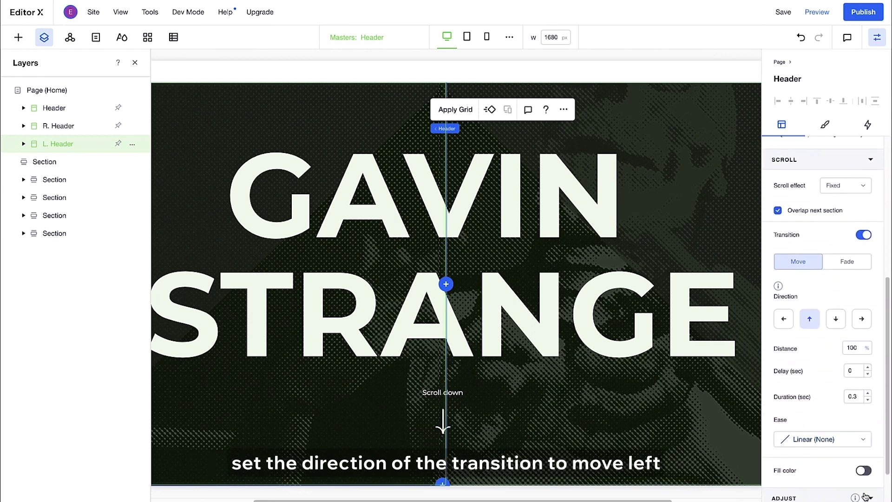
{"action": "left_click", "coordinate": [783, 325]}
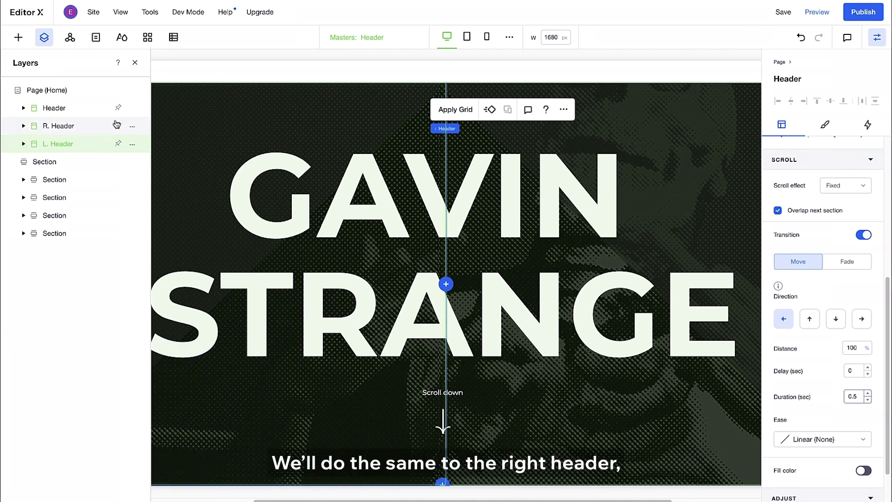
- Add 0.5-second move transitions to R. Header (right) and the main Header (up)
{"action": "left_click", "coordinate": [100, 126]}
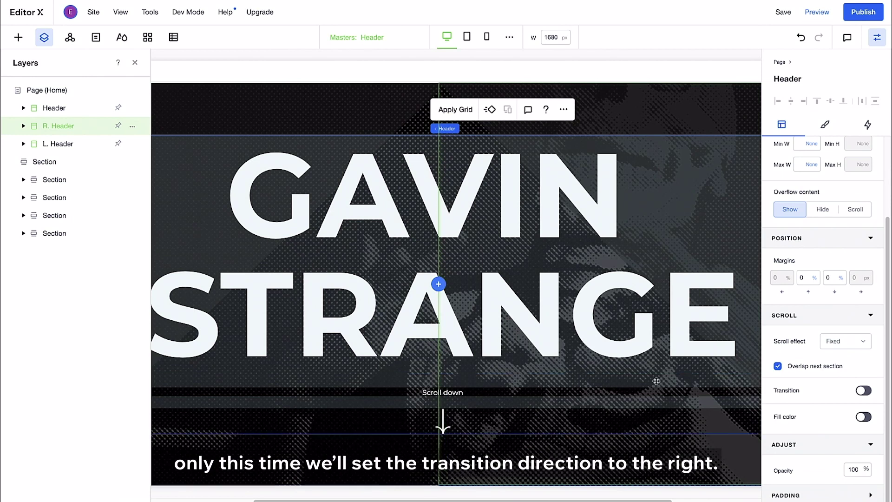
{"action": "left_click", "coordinate": [862, 392]}
{"action": "scroll", "coordinate": [864, 372], "scroll_direction": "down", "scroll_amount": 3}
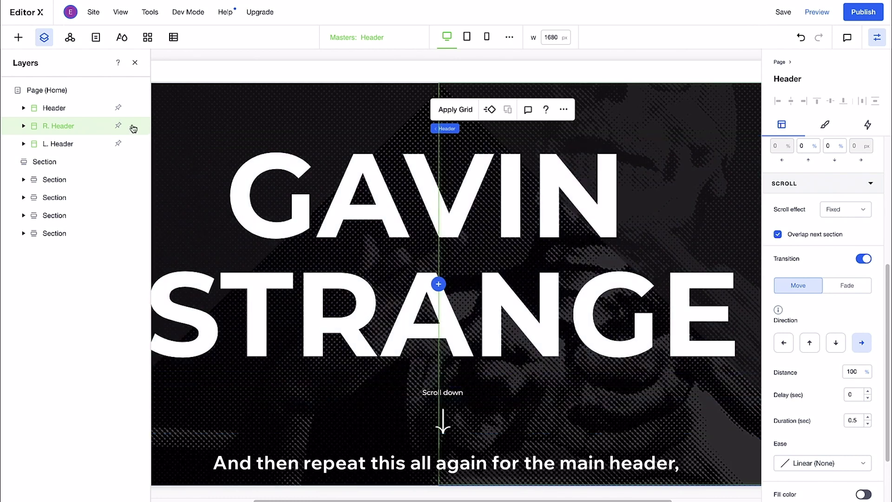
{"action": "left_click", "coordinate": [95, 109]}
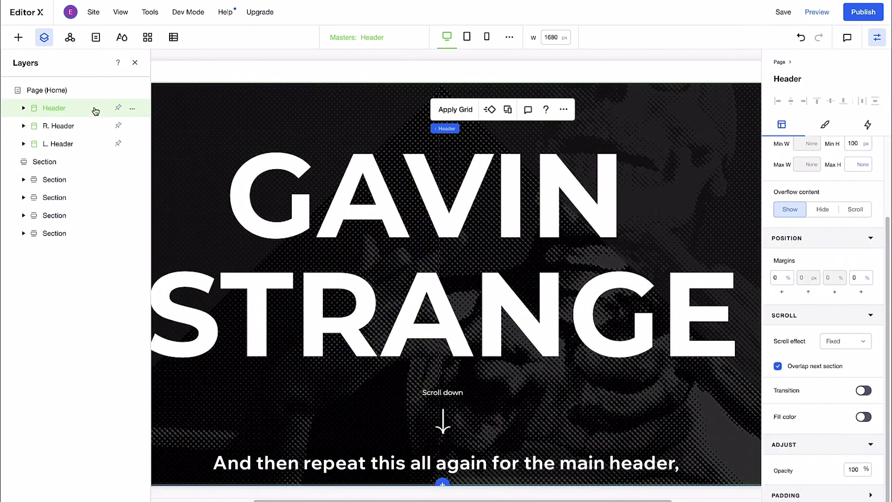
{"action": "left_click", "coordinate": [864, 390]}
{"action": "scroll", "coordinate": [859, 395], "scroll_direction": "down", "scroll_amount": 3}
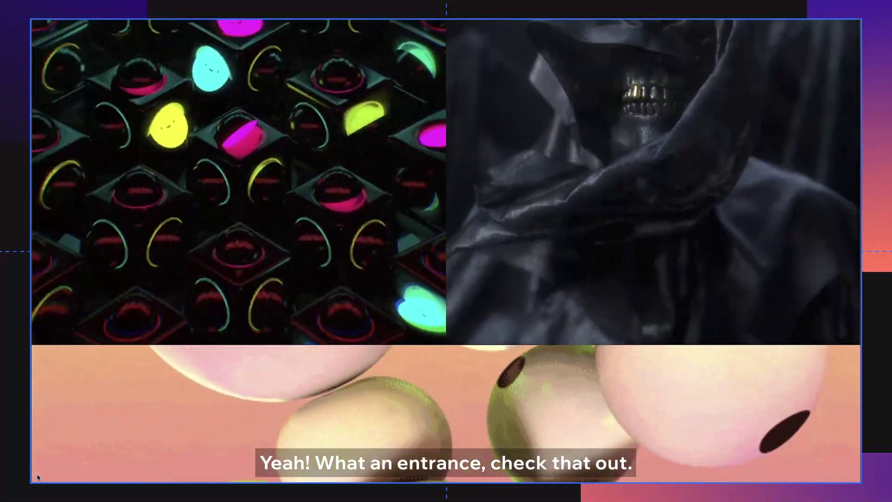
- Scroll the live site past the sliding headers down to the project image grid
{"action": "scroll", "coordinate": [37, 476], "scroll_direction": "down", "scroll_amount": 10}
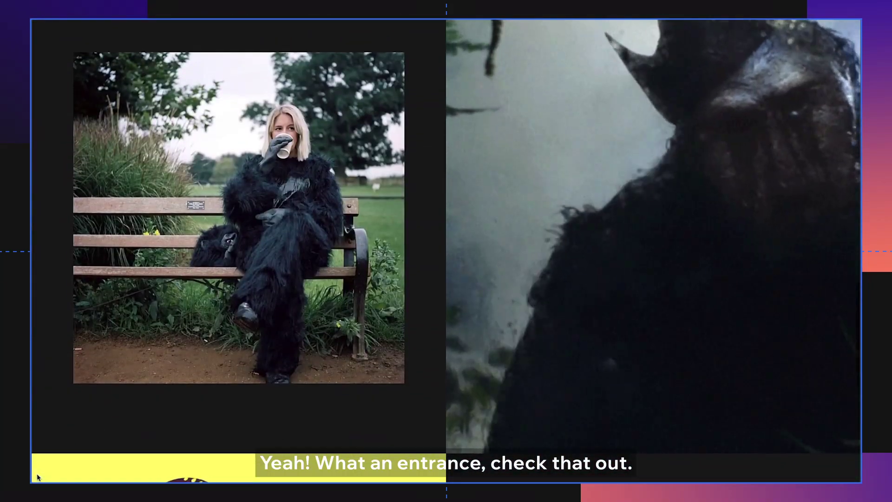
{"action": "scroll", "coordinate": [37, 476], "scroll_direction": "down", "scroll_amount": 10}
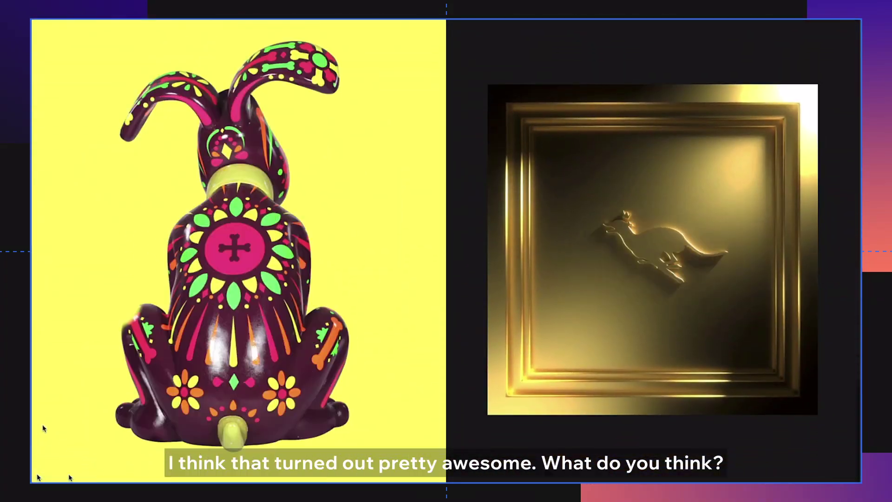